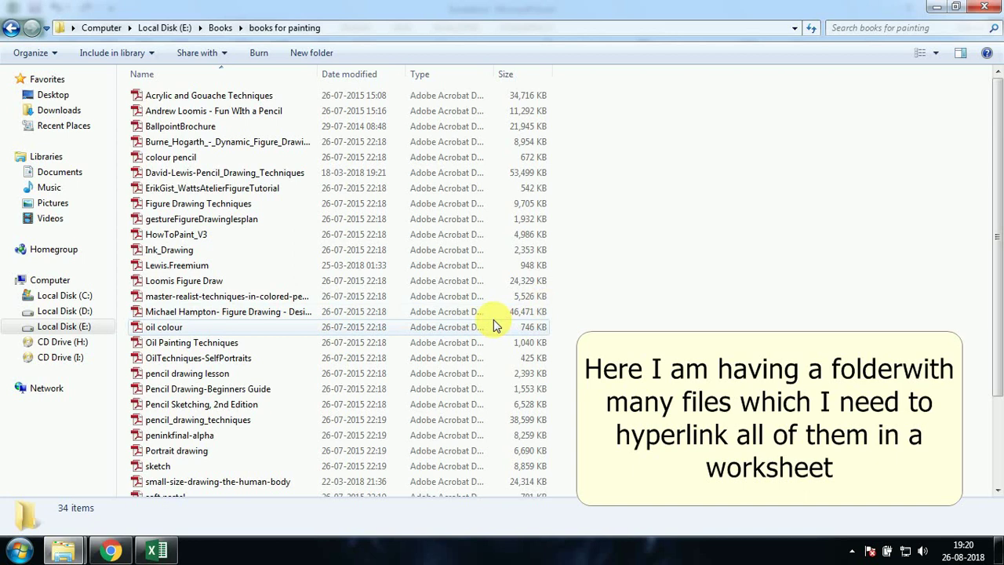
# - Look over the blank Sheet9 in Excel and the list of files in the books for painting folder
pyautogui.click(156, 551)
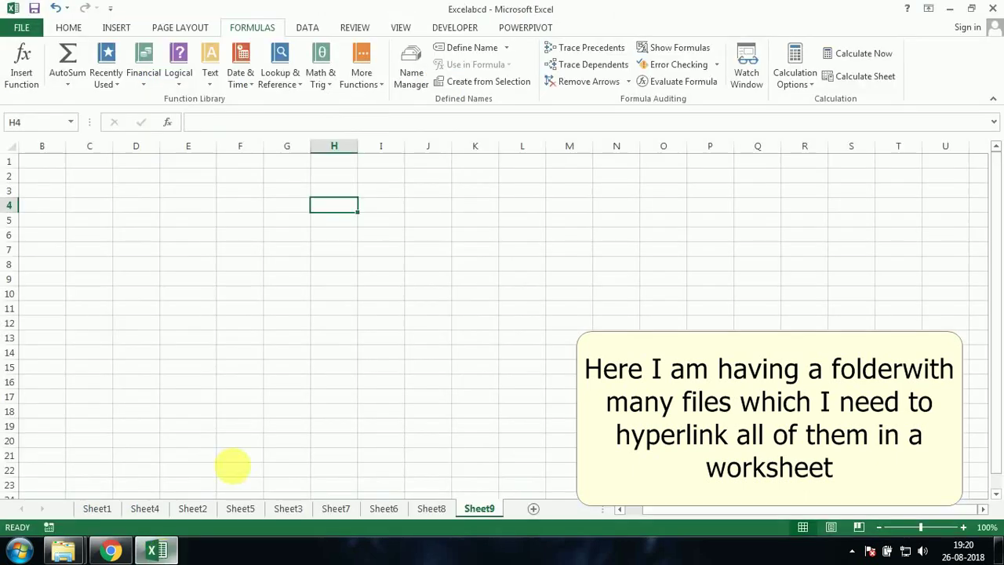
pyautogui.click(502, 207)
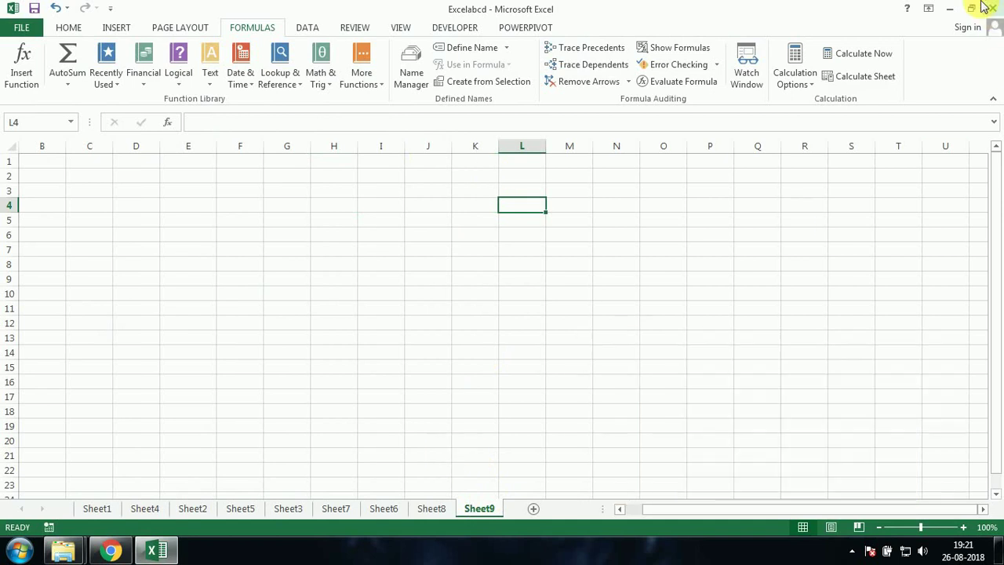
pyautogui.click(951, 11)
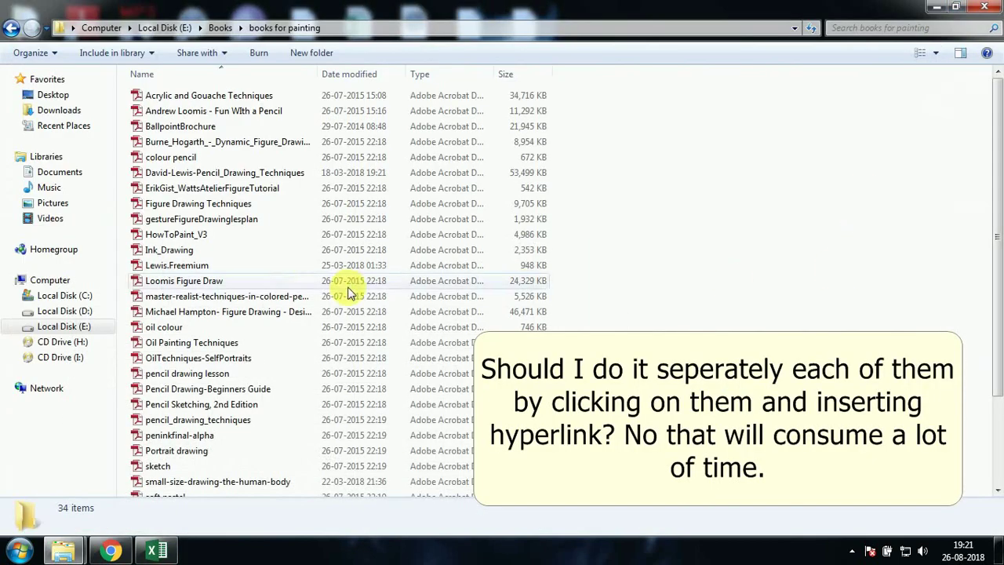
pyautogui.click(240, 236)
pyautogui.scroll(-3, 263, 266)
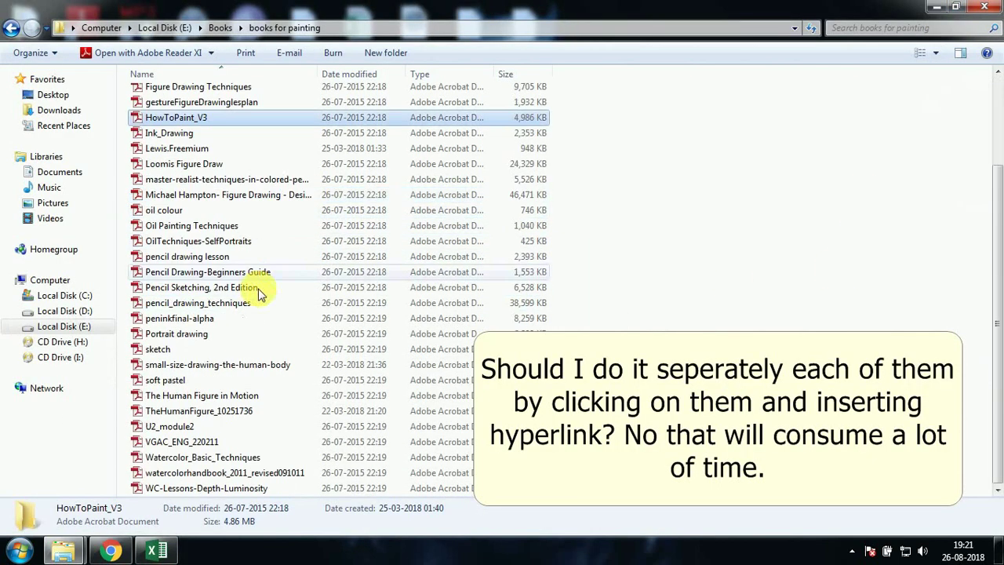
pyautogui.click(654, 224)
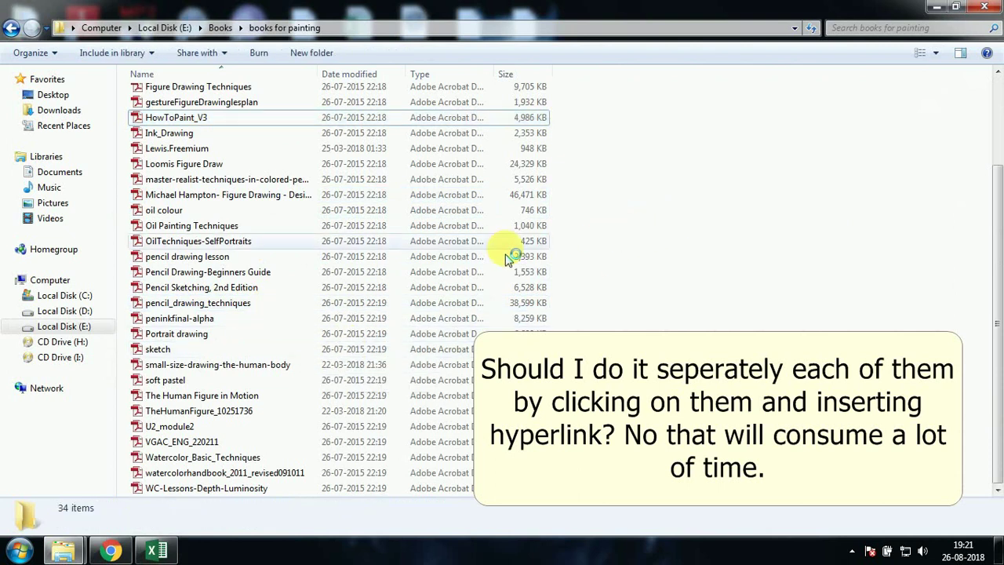
pyautogui.scroll(3, 511, 253)
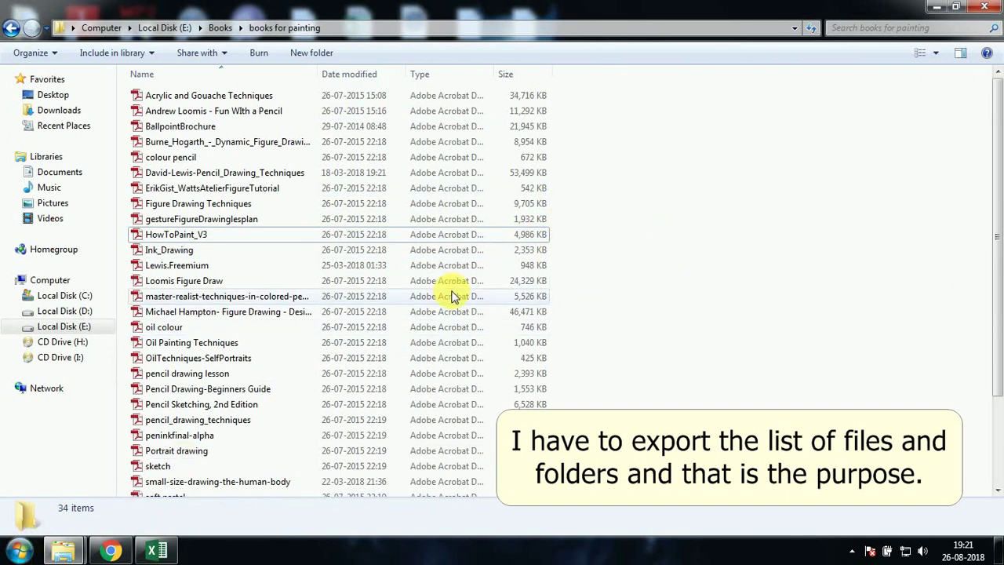
# - Open a Command Prompt by running cmd and change to the E: drive
pyautogui.press('super+r')
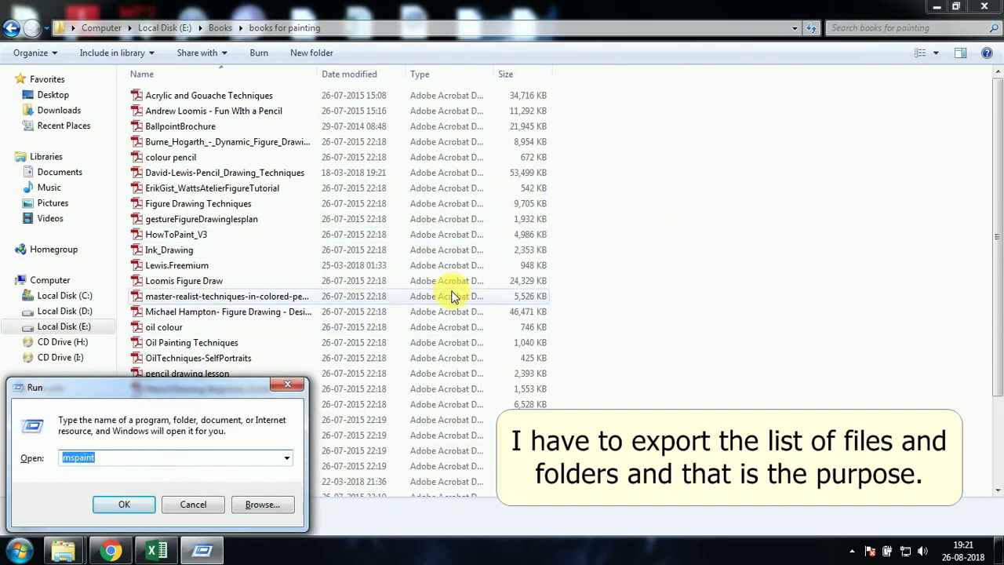
pyautogui.write('cm')
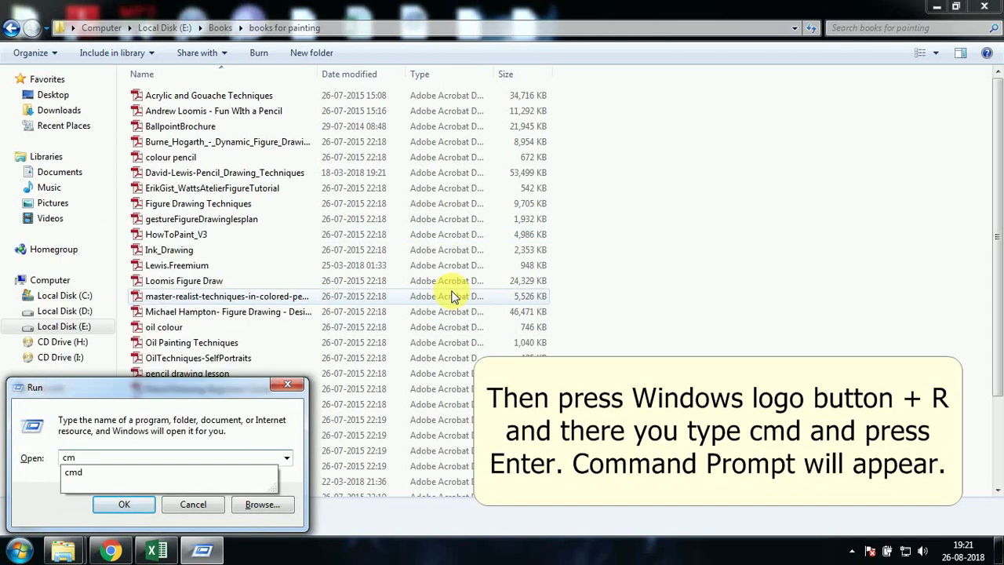
pyautogui.write('d')
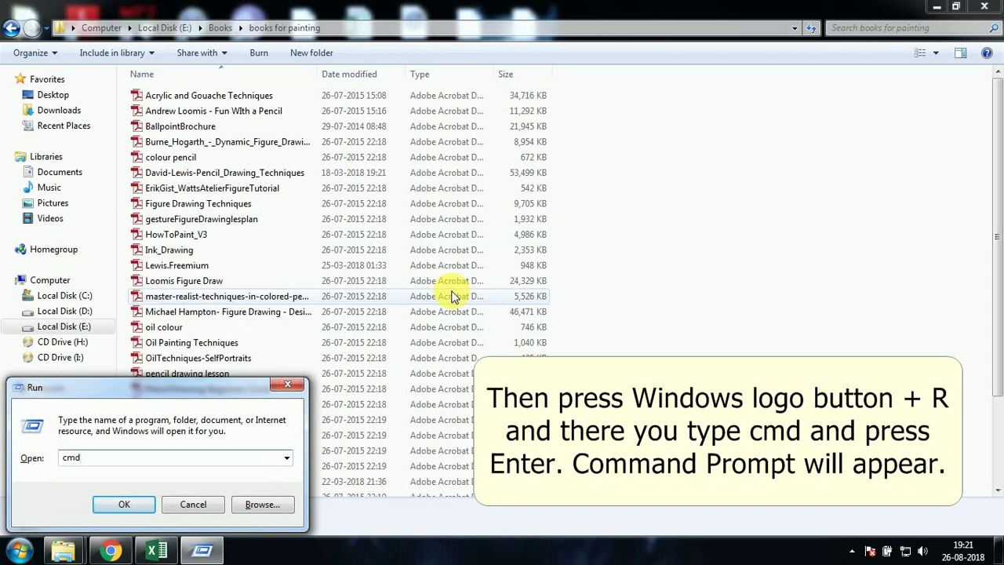
pyautogui.press('Return')
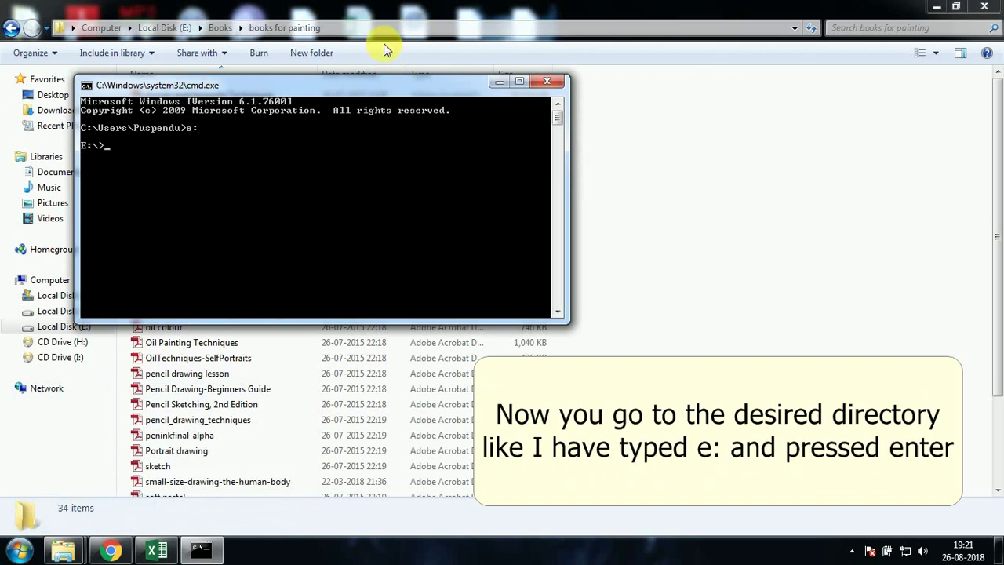
# - Copy the folder's path from Explorer and change the Command Prompt directory with cd E:\Books\books for painting
pyautogui.click(400, 31)
pyautogui.press('super+c')
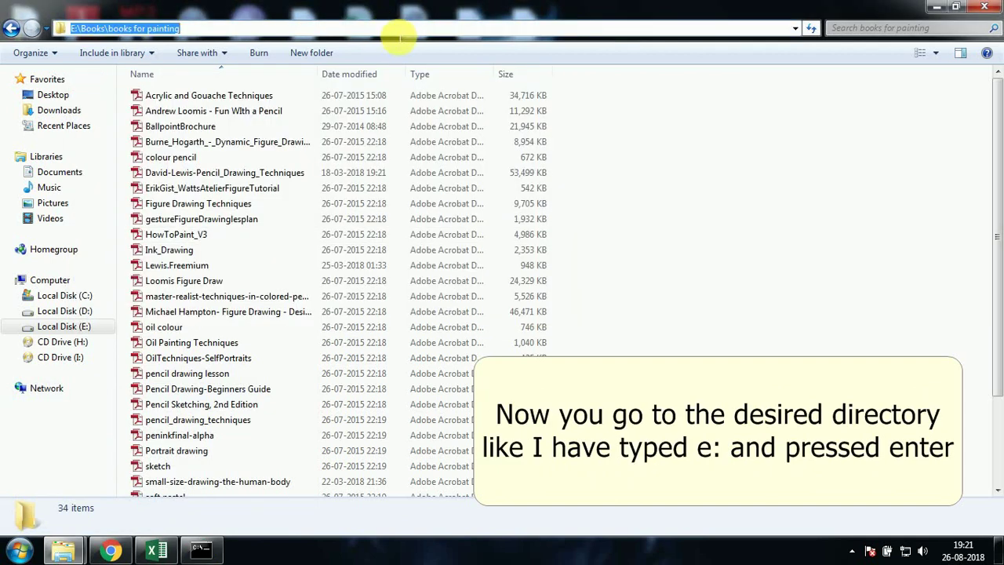
pyautogui.click(201, 550)
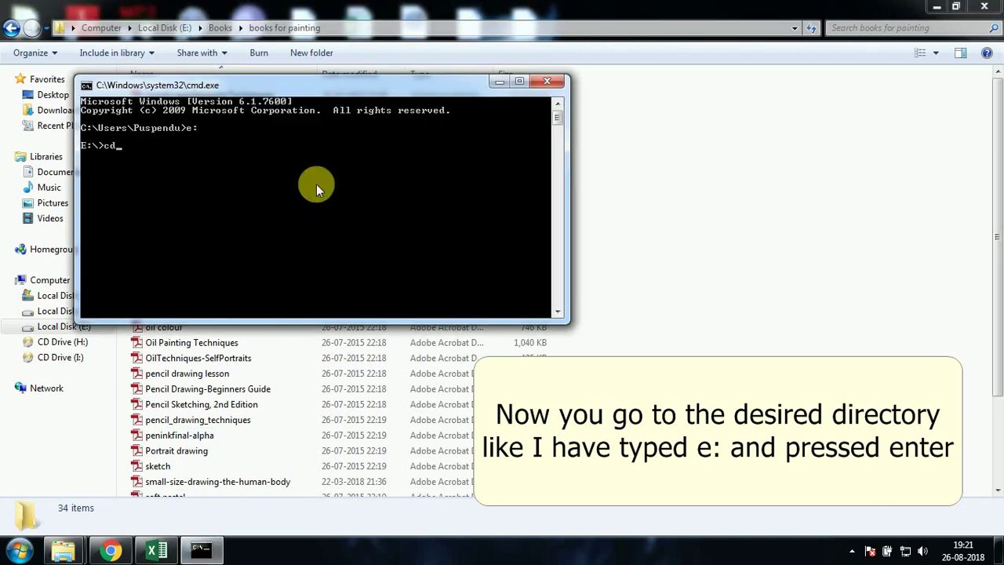
pyautogui.rightClick(215, 86)
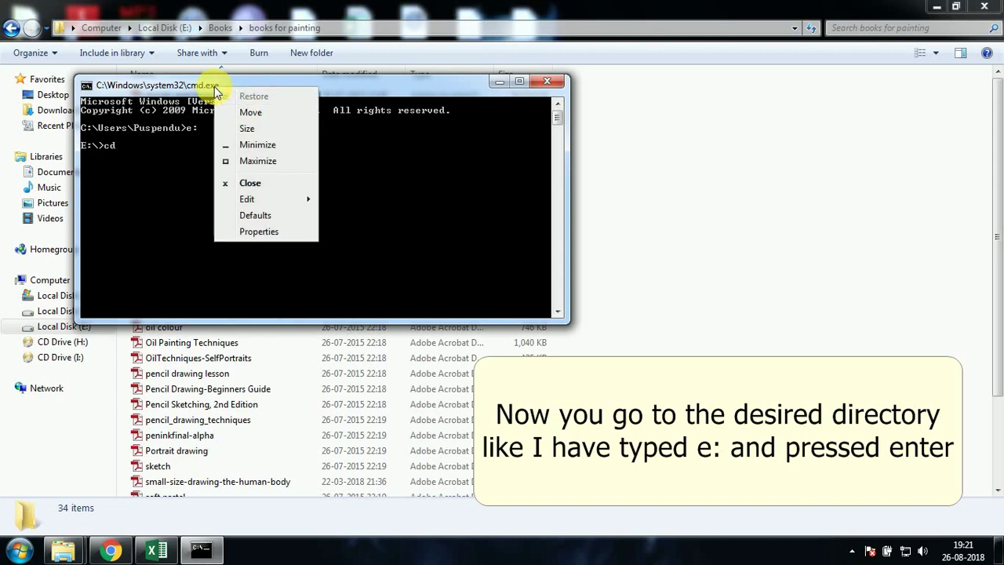
pyautogui.moveTo(292, 200)
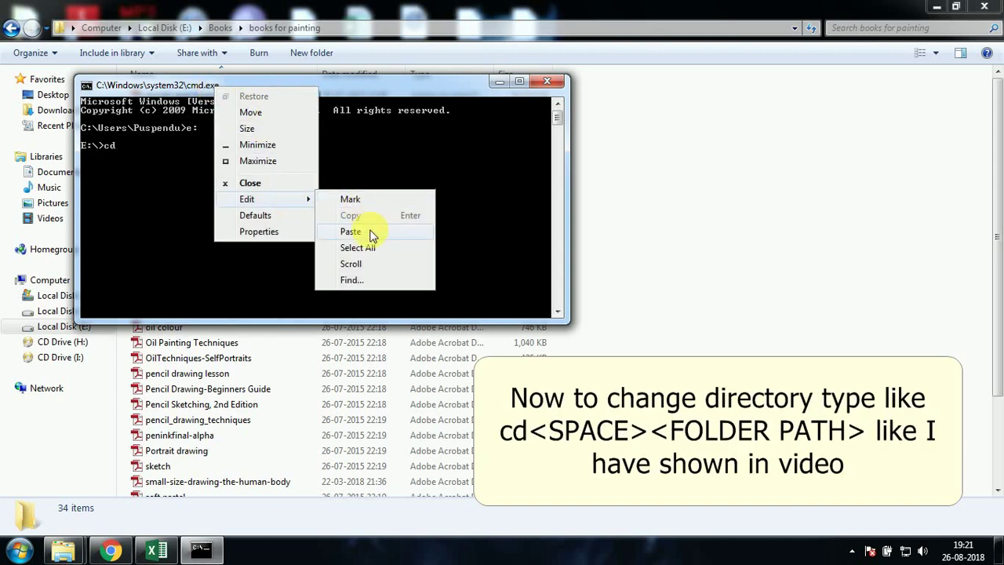
pyautogui.click(349, 226)
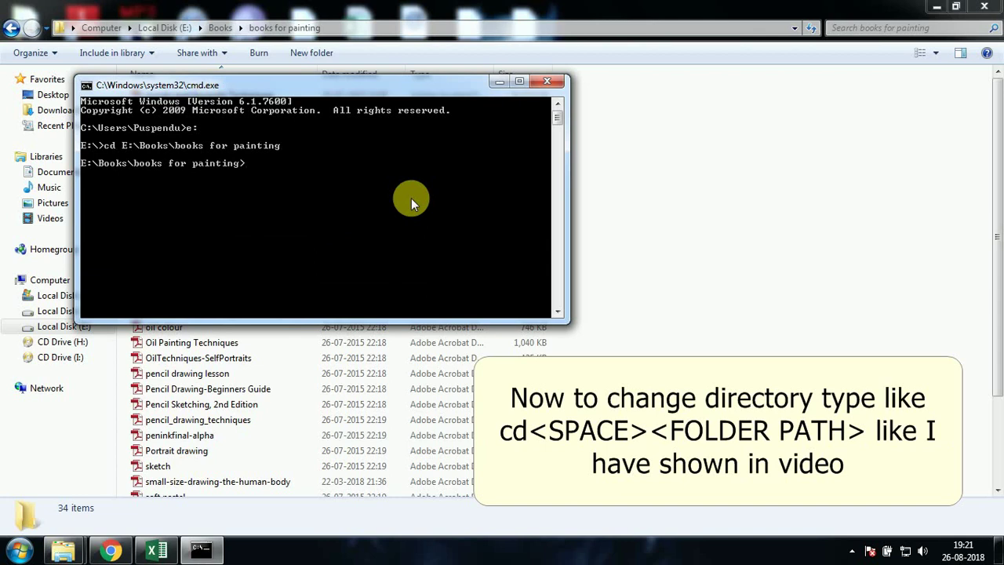
# - Export the folder listing with dir>dir.txt and open the new dir text file from the folder
pyautogui.write('dir>dir.txt')
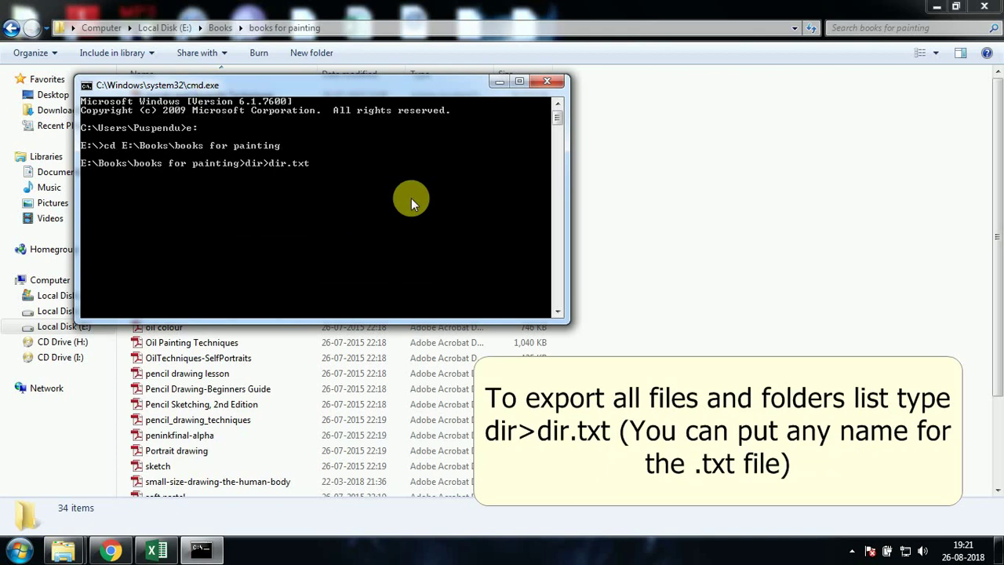
pyautogui.press('Return')
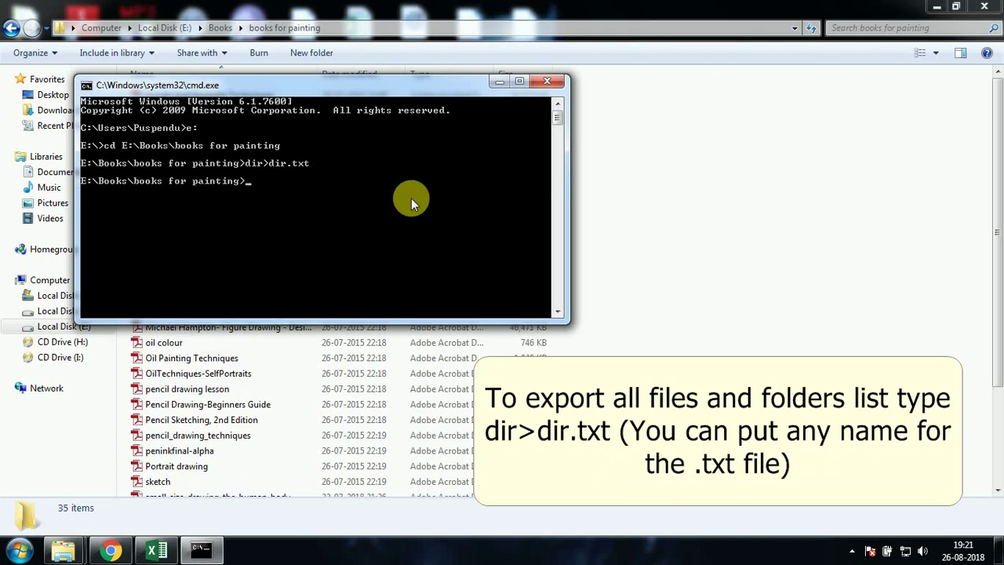
pyautogui.click(712, 218)
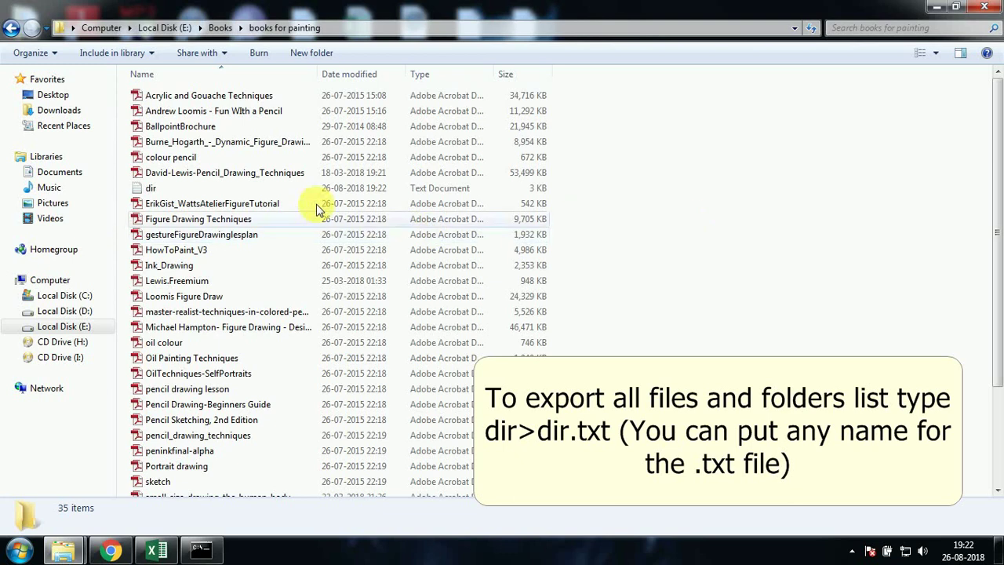
pyautogui.doubleClick(167, 192)
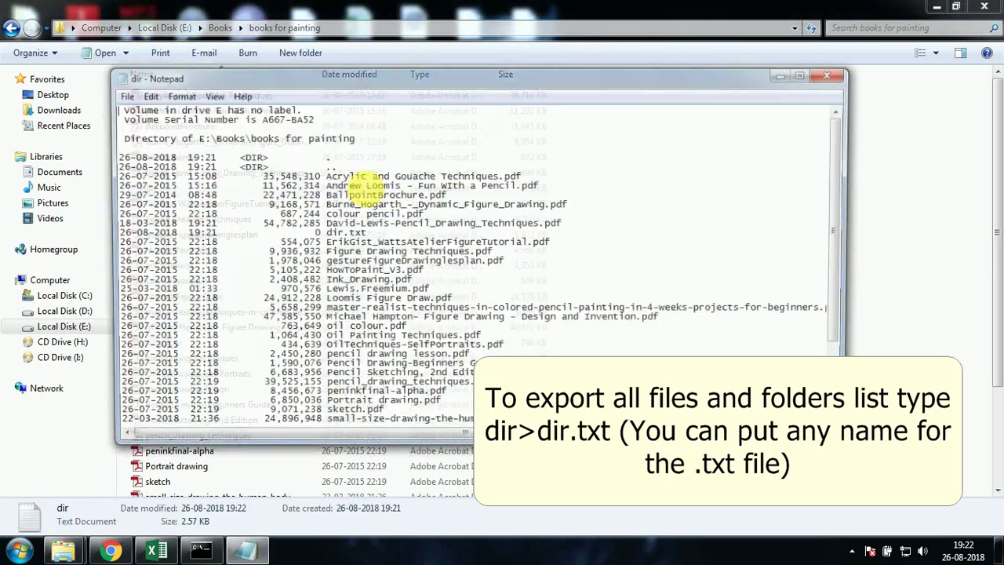
# - Copy all the file lines of the listing, from Acrylic and Gouache Techniques.pdf down, without the header and totals
pyautogui.moveTo(844, 157); pyautogui.dragTo(839, 265)
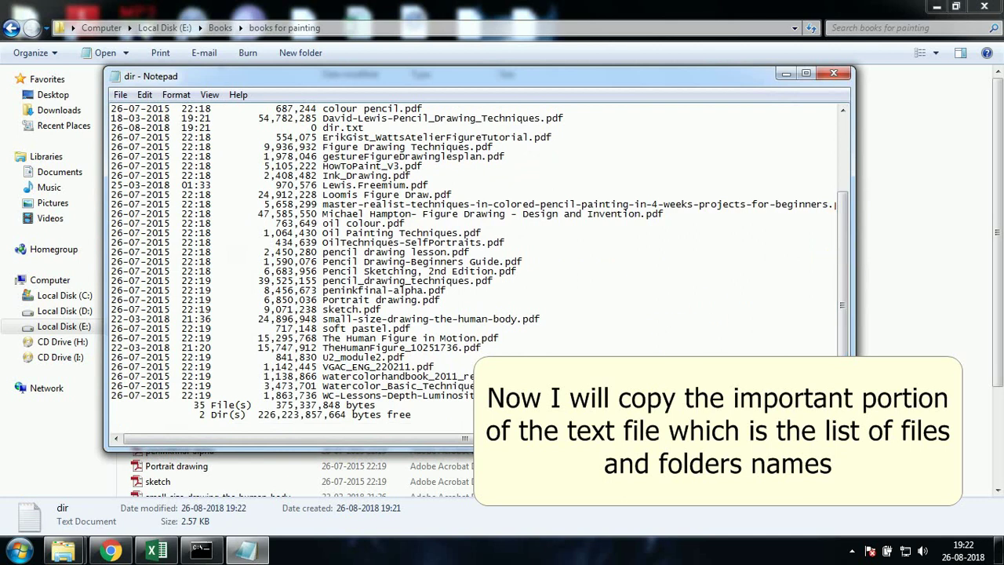
pyautogui.moveTo(424, 415); pyautogui.dragTo(106, 179)
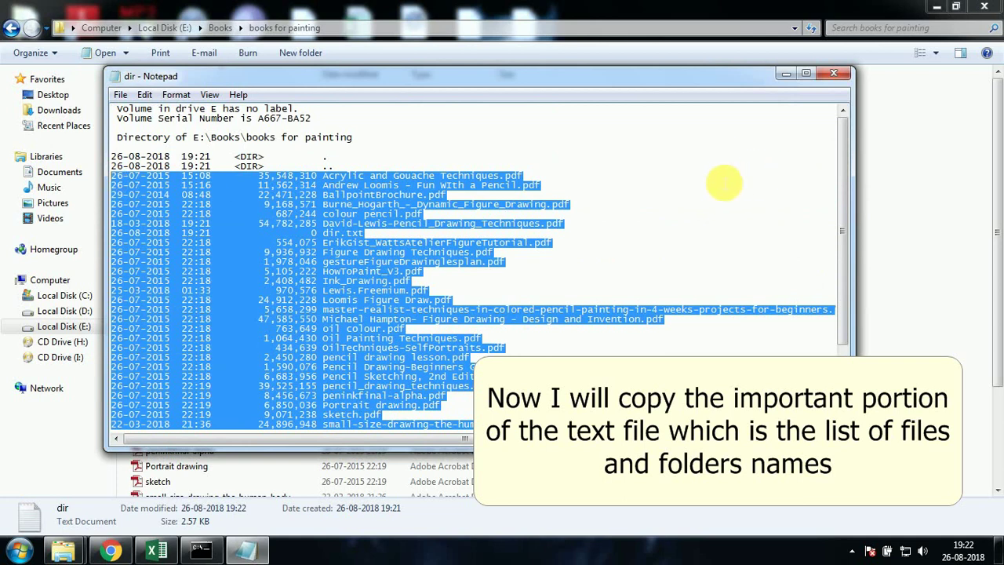
pyautogui.scroll(-3, 174, 541)
# - Switch to the Excel workbook and paste the copied listing into Sheet9 starting at cell F1
pyautogui.click(174, 542)
pyautogui.rightClick(10, 3)
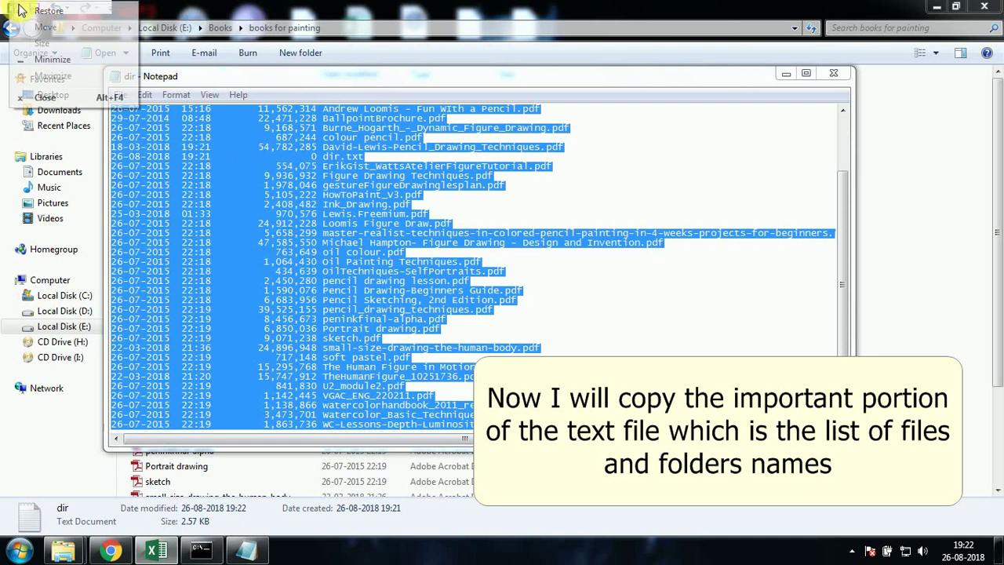
pyautogui.click(36, 11)
pyautogui.click(887, 161)
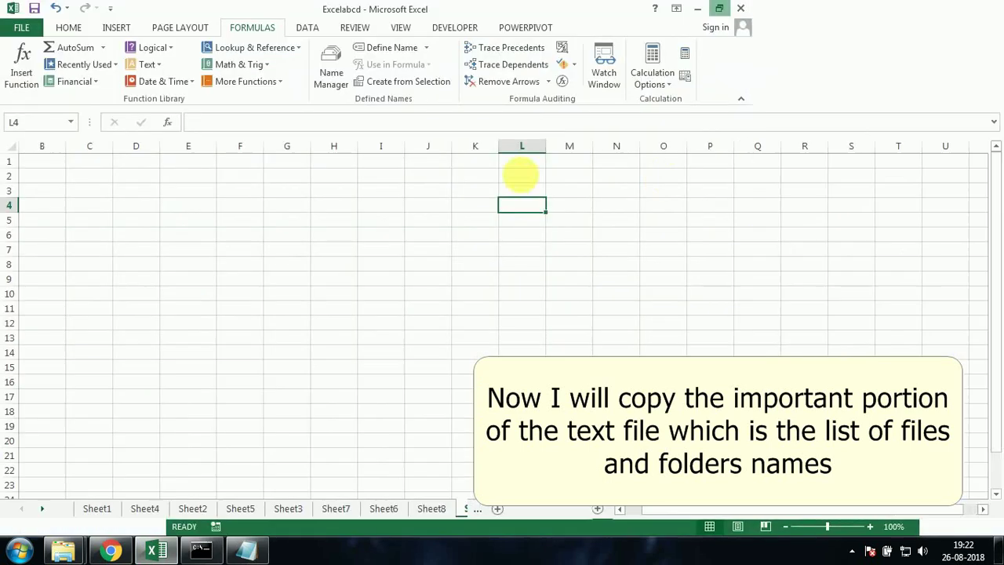
pyautogui.click(381, 176)
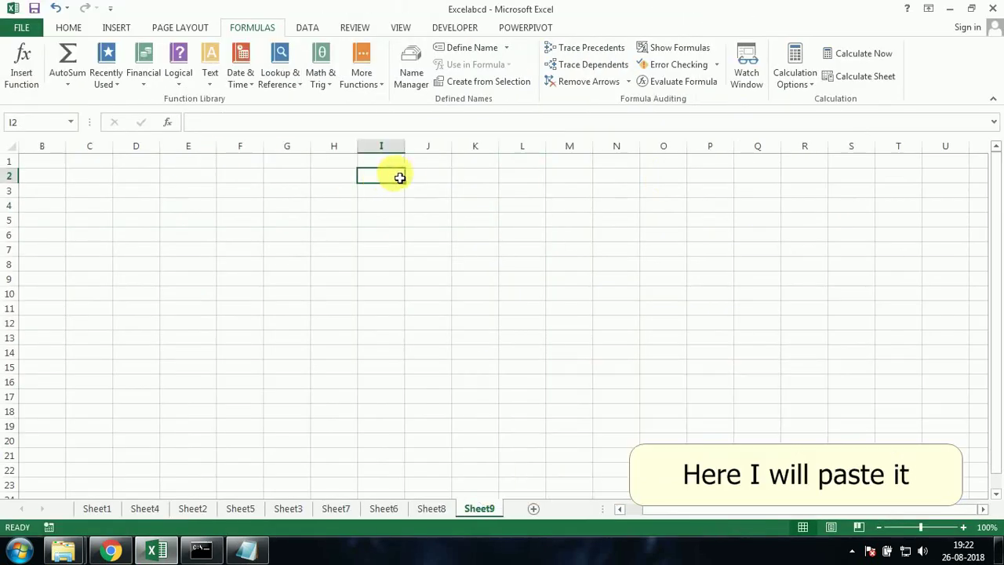
pyautogui.click(249, 163)
pyautogui.hotkey('ctrl', 'v')
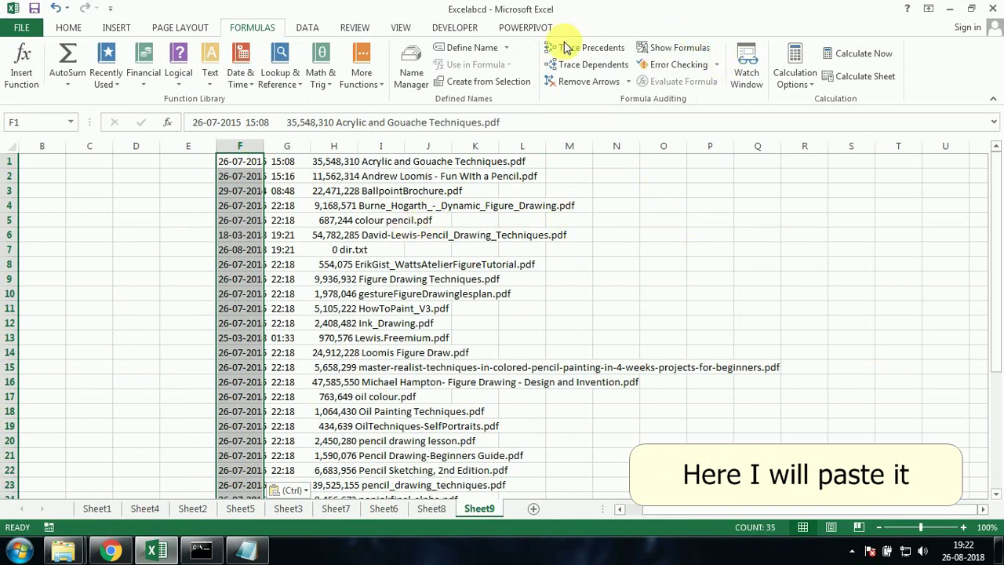
# - Split the pasted listing with Text to Columns as fixed width, keeping the suggested breaks, General format and destination $F$1
pyautogui.click(305, 25)
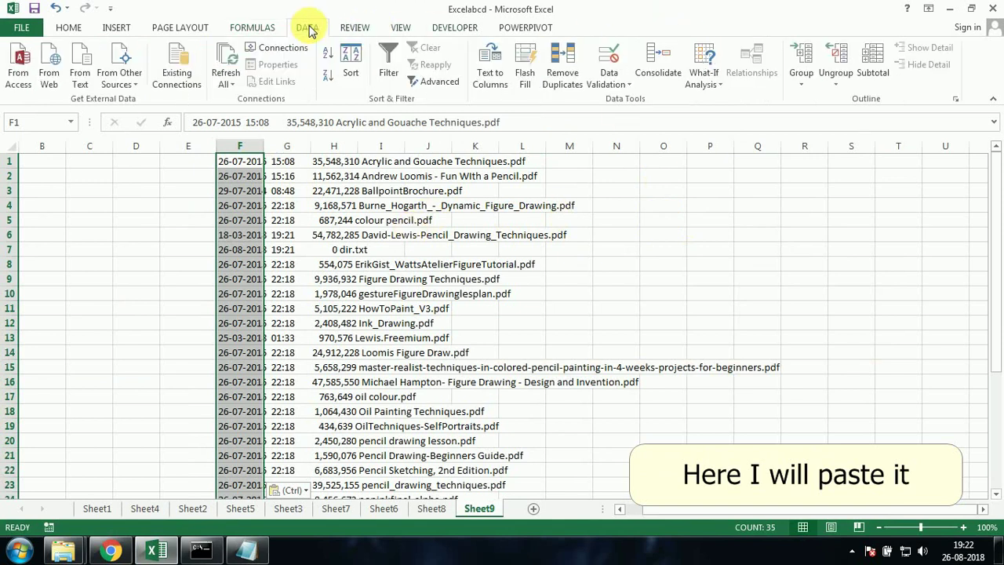
pyautogui.click(490, 77)
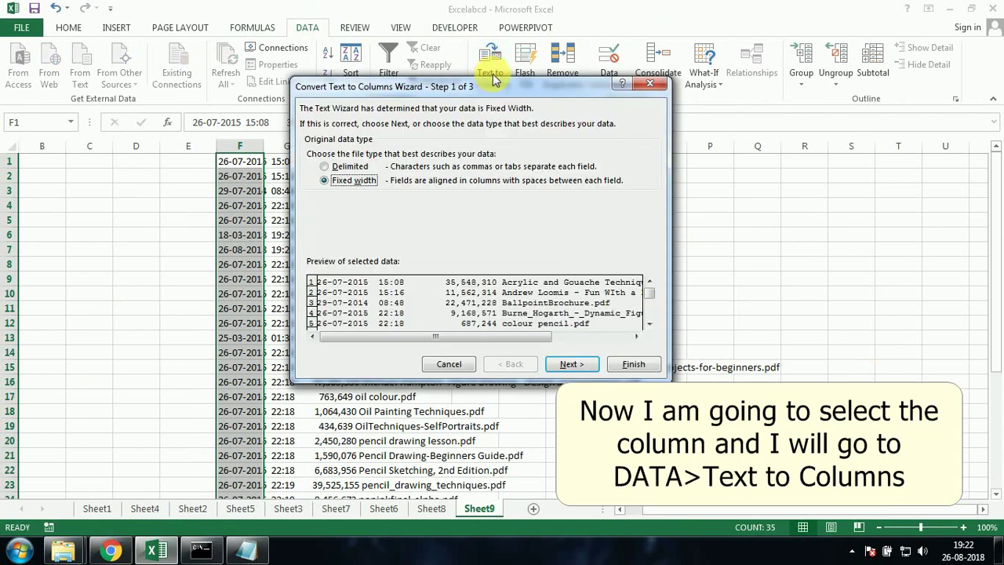
pyautogui.click(575, 365)
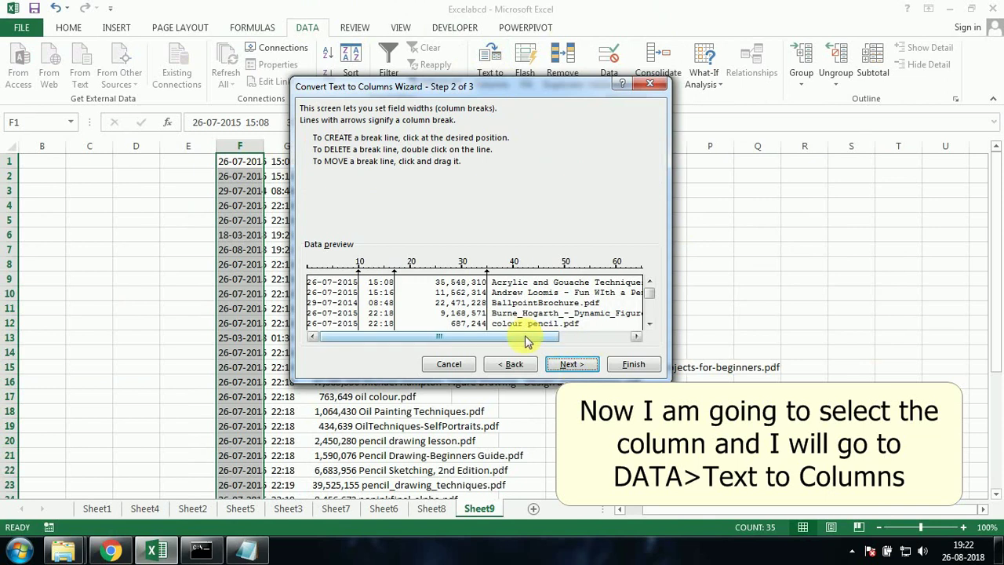
pyautogui.moveTo(527, 342); pyautogui.dragTo(636, 337)
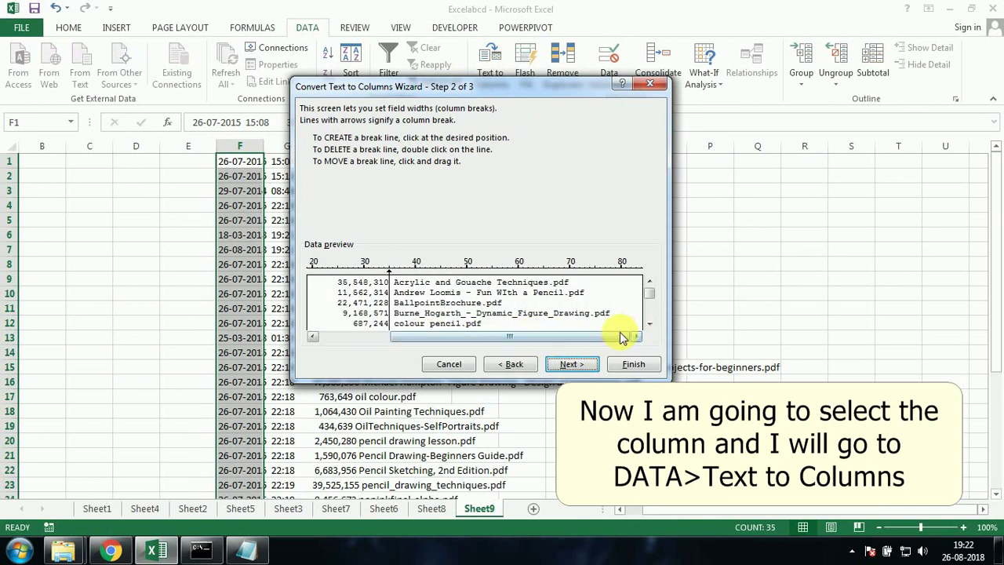
pyautogui.click(312, 336)
pyautogui.click(572, 364)
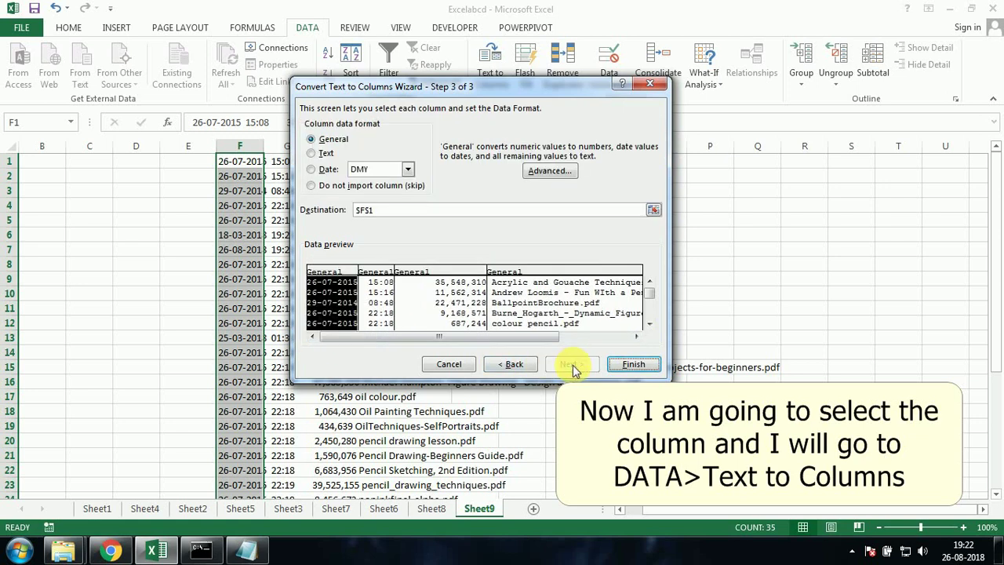
pyautogui.click(636, 337)
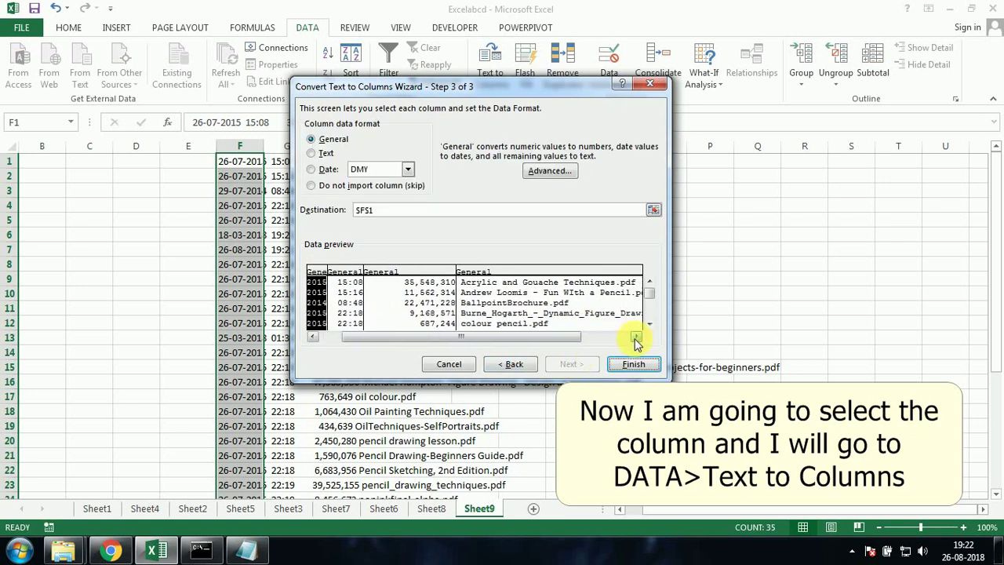
pyautogui.click(636, 336)
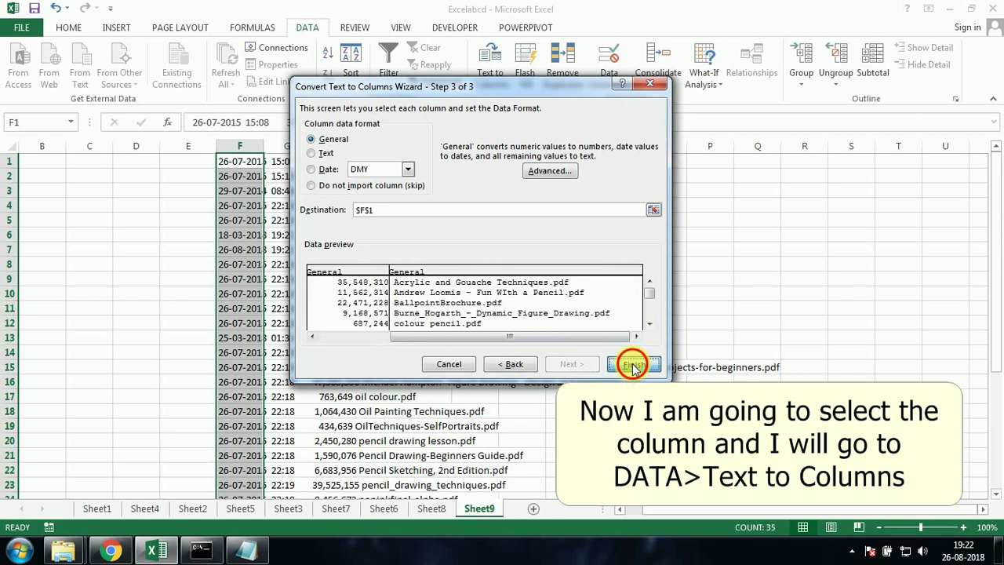
pyautogui.click(634, 364)
pyautogui.click(664, 220)
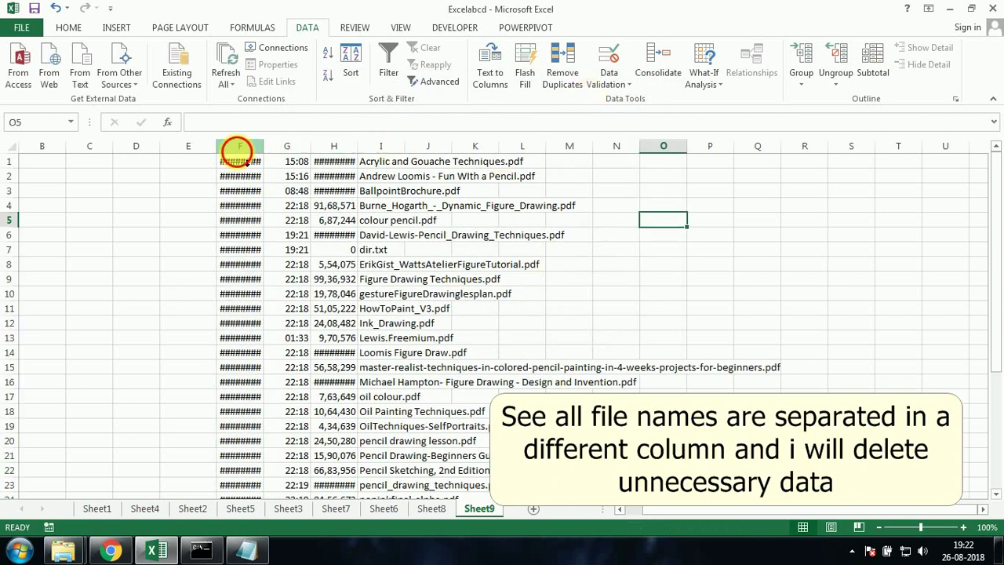
# - Delete columns F to H holding the dates, times and sizes, leaving only the file names
pyautogui.moveTo(235, 148); pyautogui.dragTo(335, 157)
pyautogui.rightClick(335, 159)
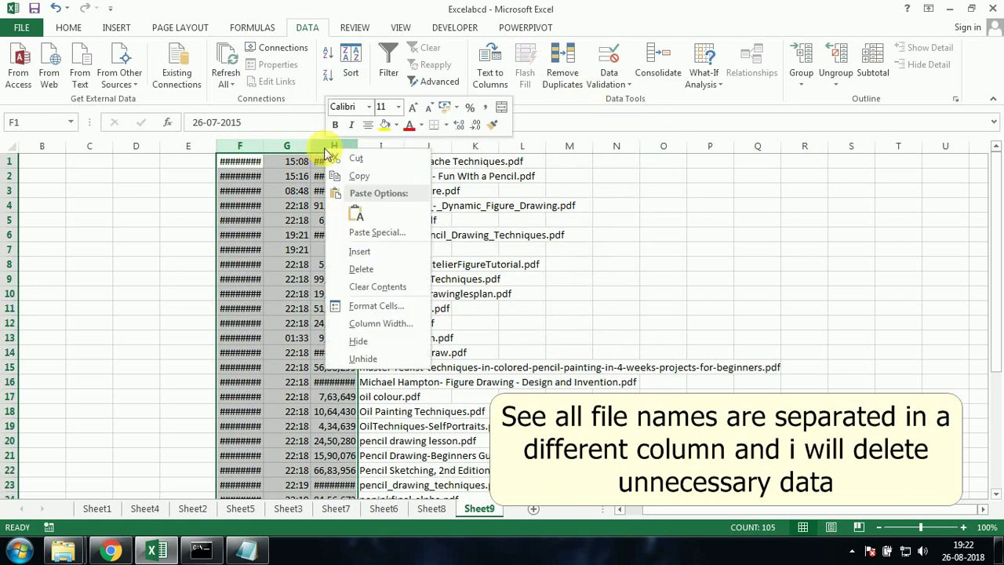
pyautogui.click(367, 269)
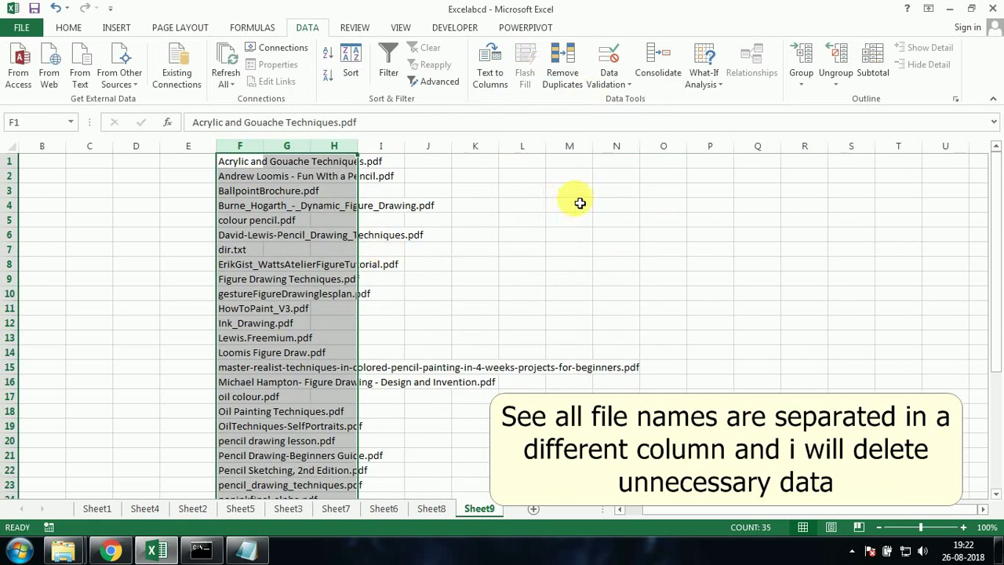
# - Widen column F to fit the file names and delete the empty columns B to E
pyautogui.click(573, 203)
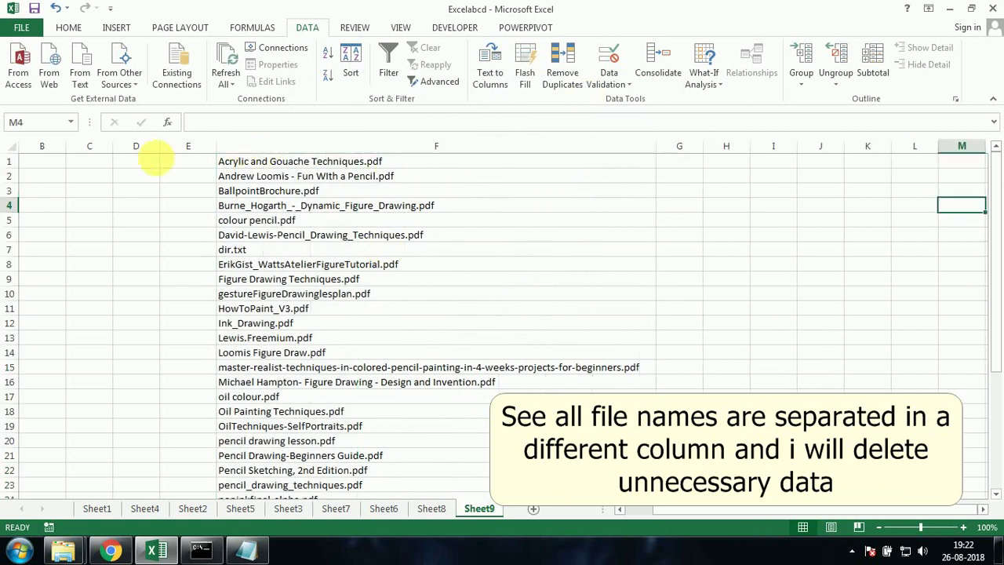
pyautogui.moveTo(43, 147); pyautogui.dragTo(178, 155)
pyautogui.rightClick(179, 155)
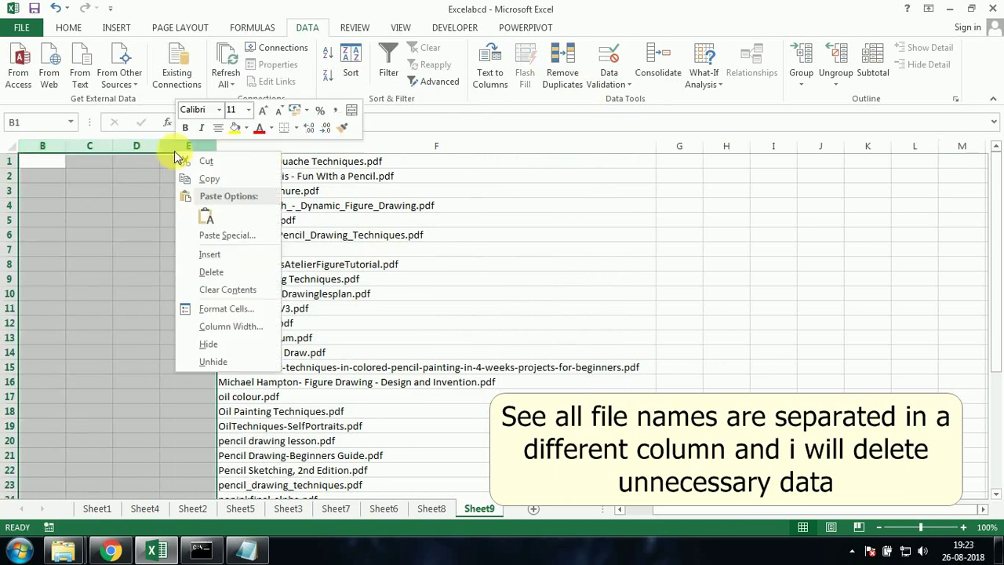
pyautogui.click(197, 265)
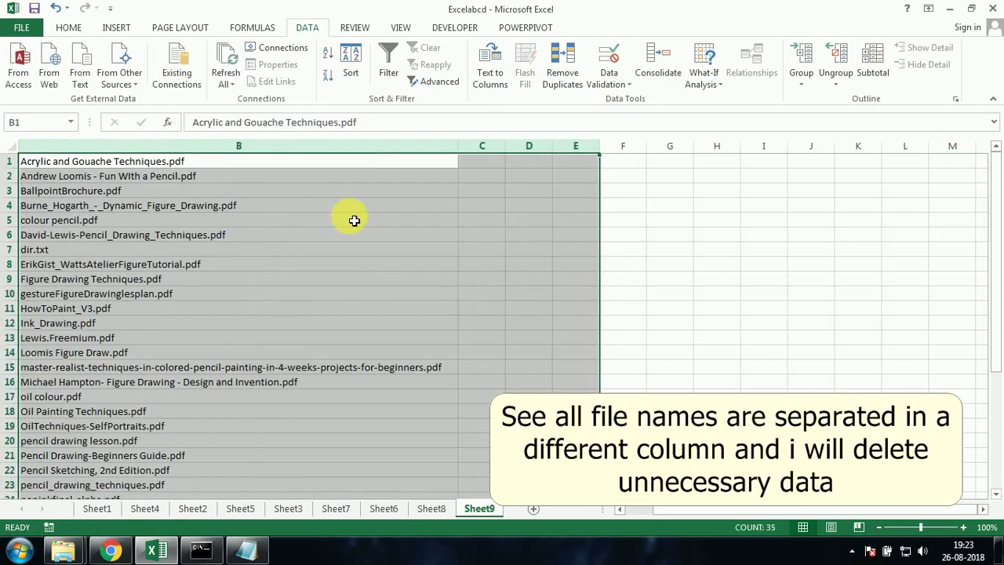
pyautogui.click(538, 236)
pyautogui.click(495, 161)
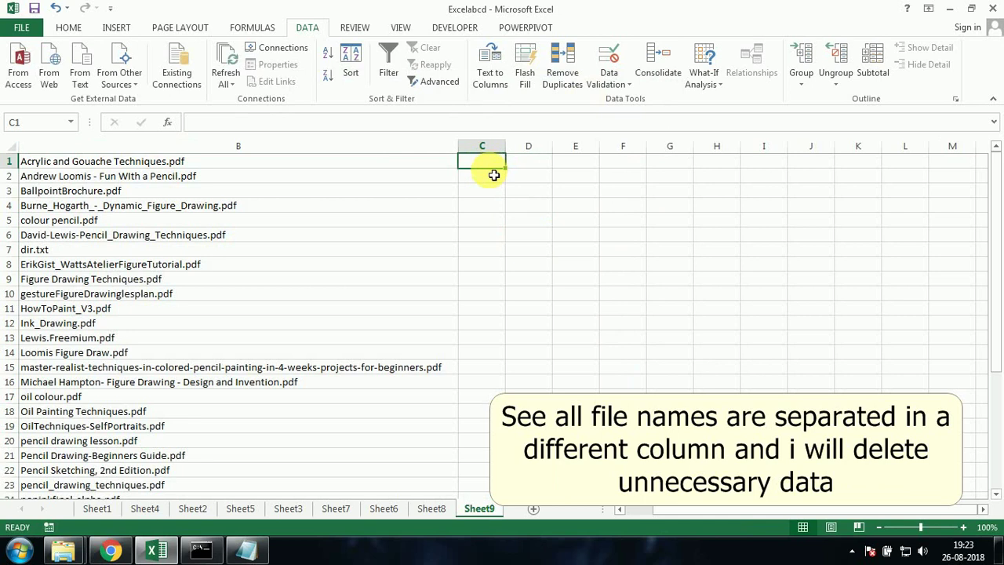
# - Switch to the dir listing in Notepad and copy the directory path E:\Books\books for painting
pyautogui.click(250, 548)
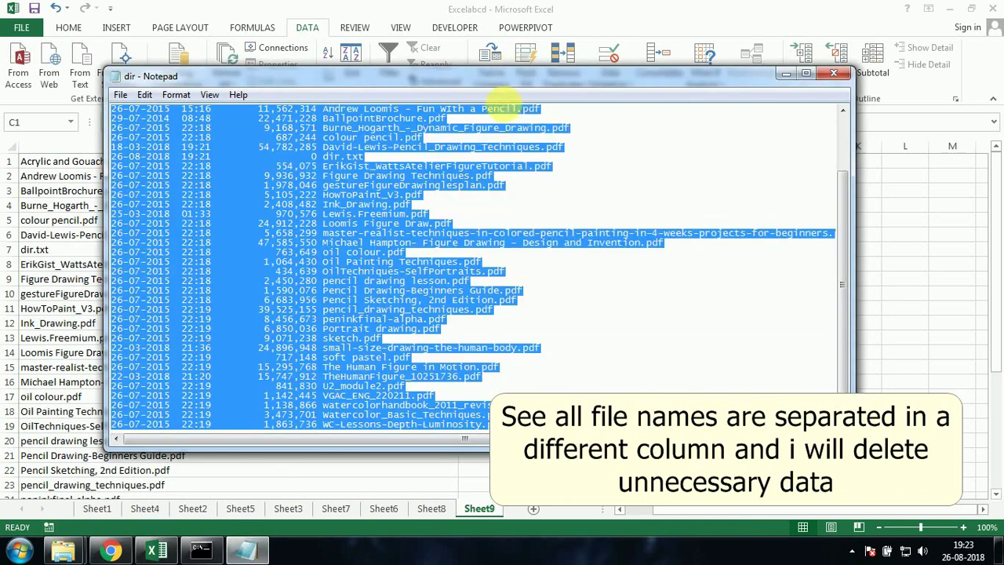
pyautogui.scroll(3, 502, 196)
pyautogui.click(445, 180)
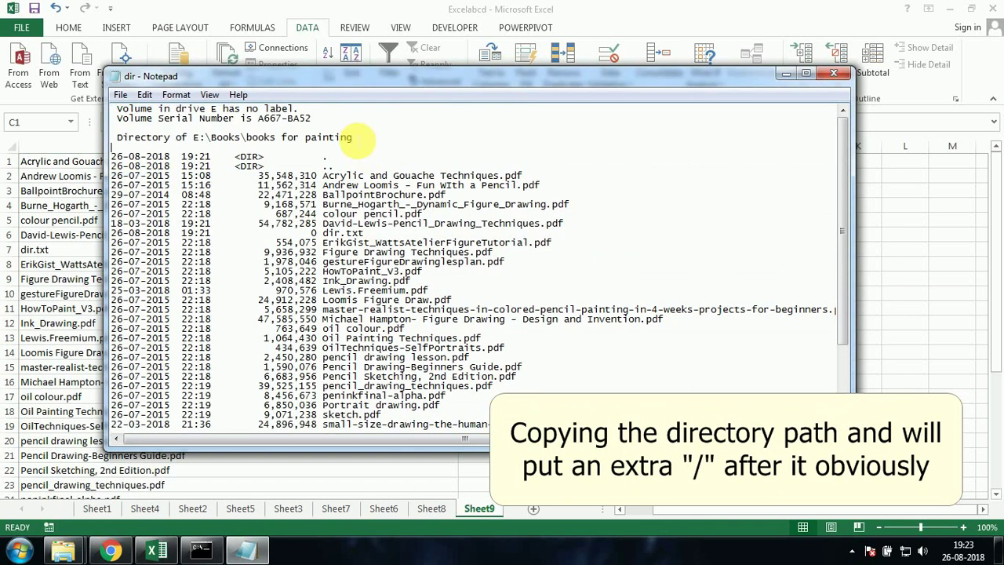
pyautogui.moveTo(354, 138); pyautogui.dragTo(195, 139)
pyautogui.hotkey('ctrl', 'c')
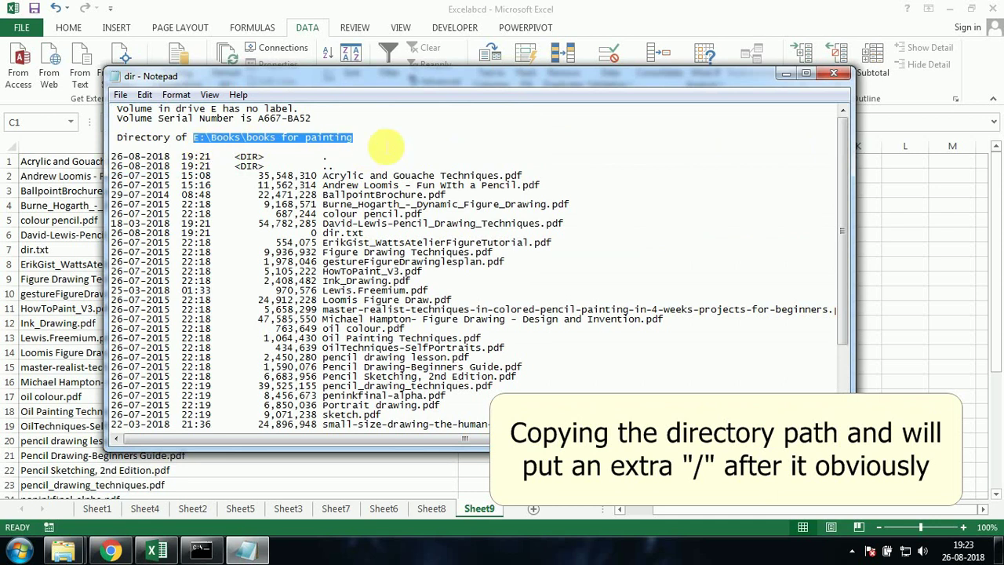
# - Return to the Excel workbook, paste the directory path into C1 and add a backslash at its end
pyautogui.click(782, 73)
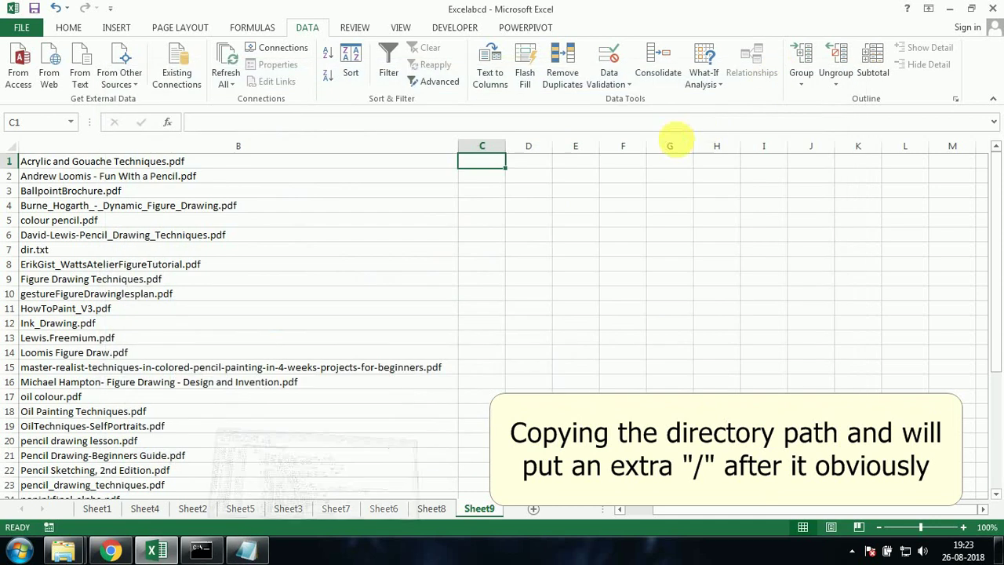
pyautogui.click(481, 164)
pyautogui.hotkey('ctrl', 'v')
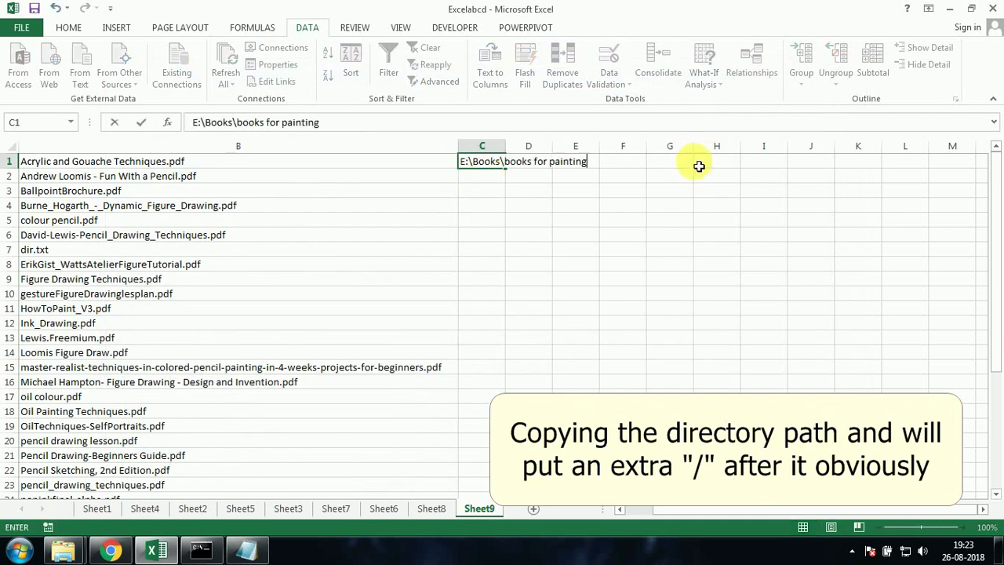
pyautogui.press('Tab')
pyautogui.click(482, 167)
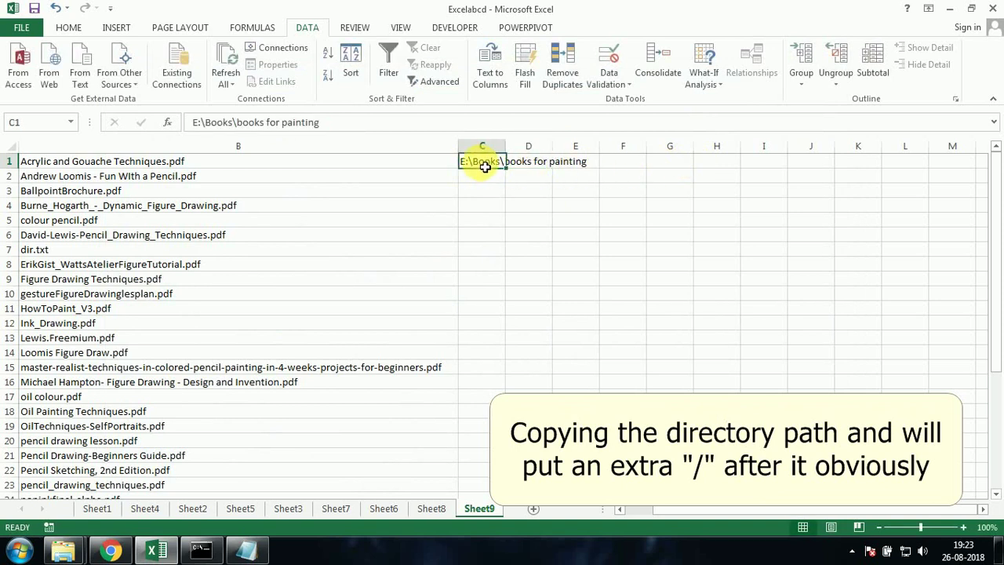
pyautogui.click(447, 125)
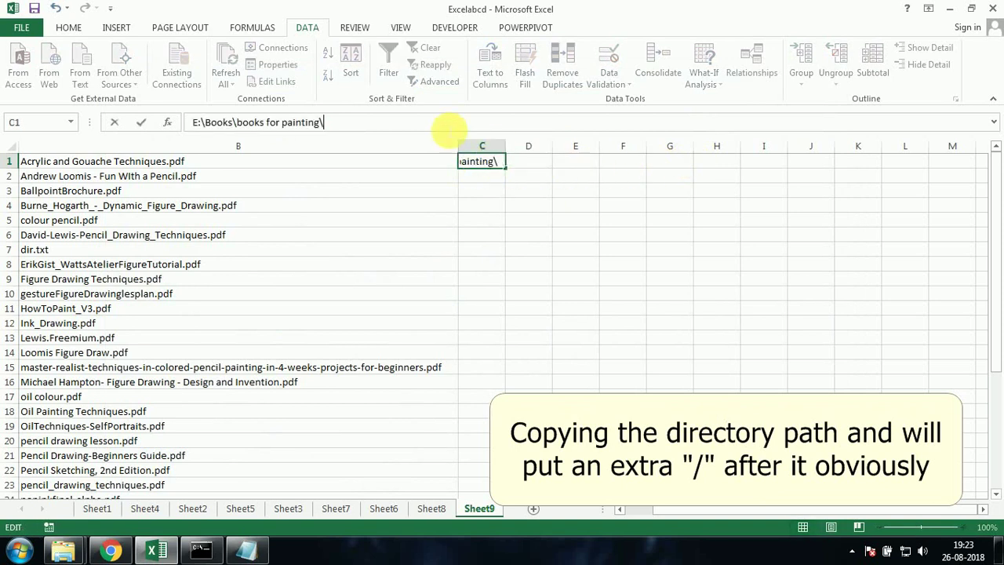
pyautogui.write('\\')
pyautogui.press('Tab')
# - Join the directory path and file name in E1 with the formula =C1&B1
pyautogui.press('Tab')
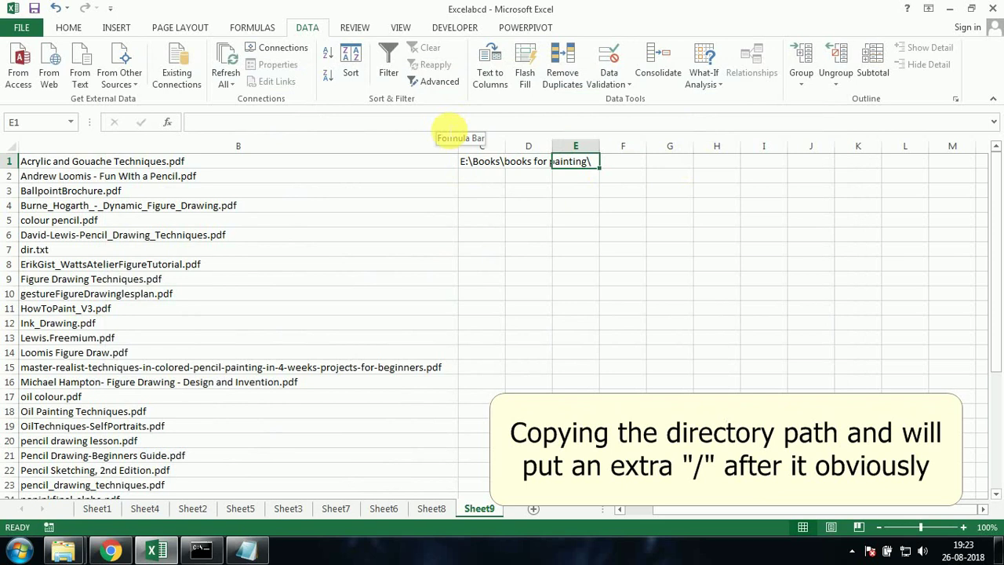
pyautogui.write('=')
pyautogui.press('Left')
pyautogui.press('Left')
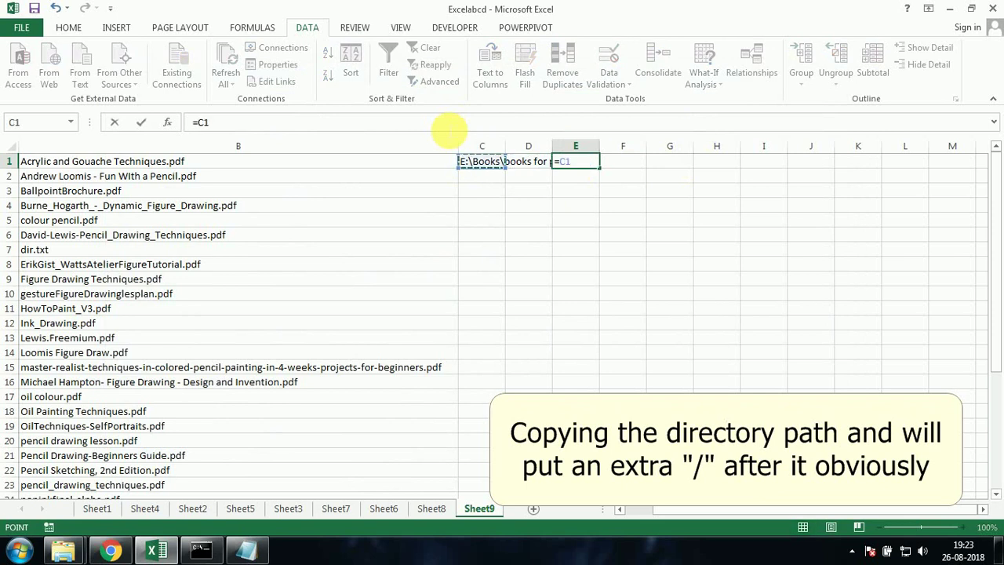
pyautogui.press('Left')
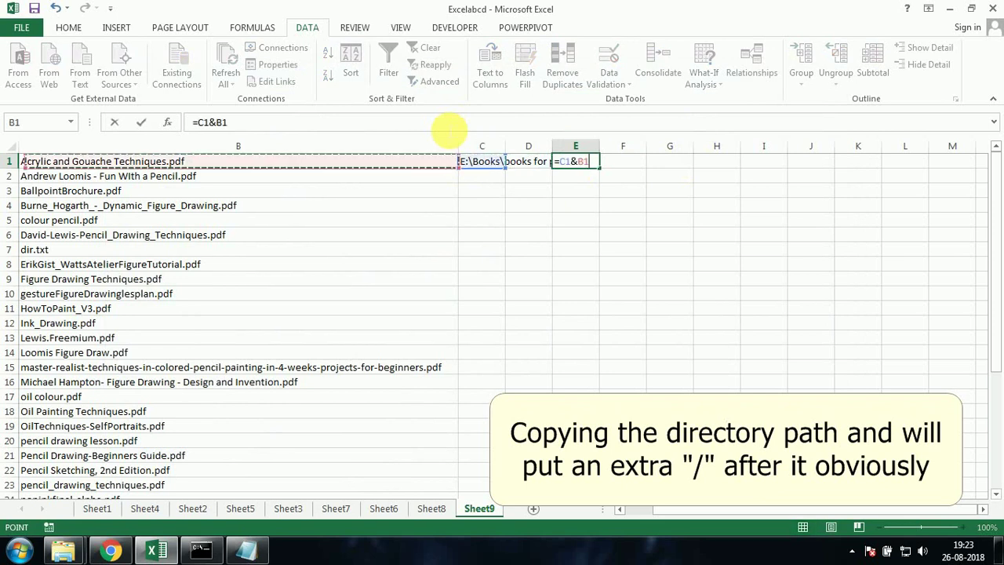
pyautogui.press('Return')
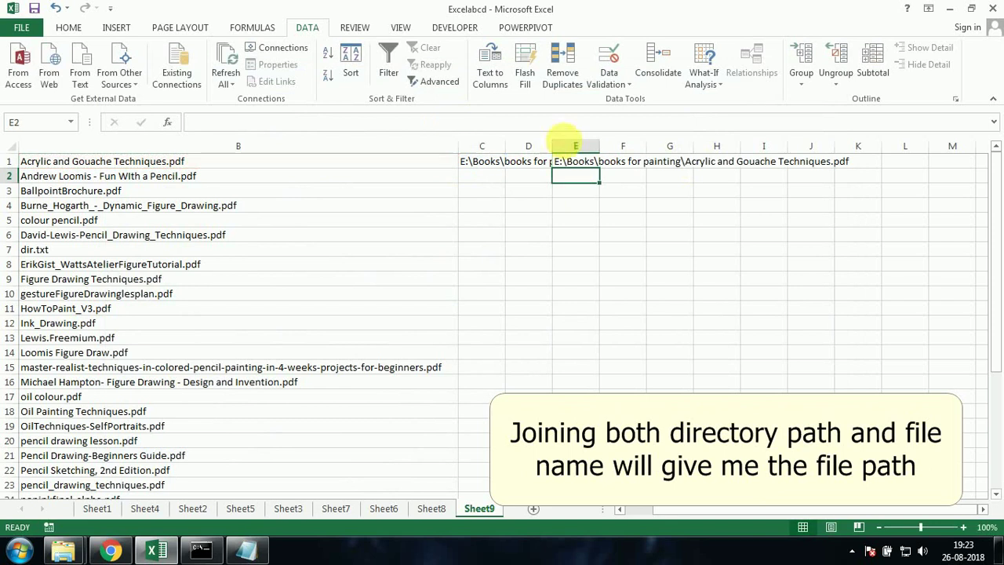
# - Fill C1:E1 down to row 35 so every file name gets the directory path and joined file path
pyautogui.click(486, 161)
pyautogui.hotkey('shift', 'Right')
pyautogui.hotkey('shift', 'Right')
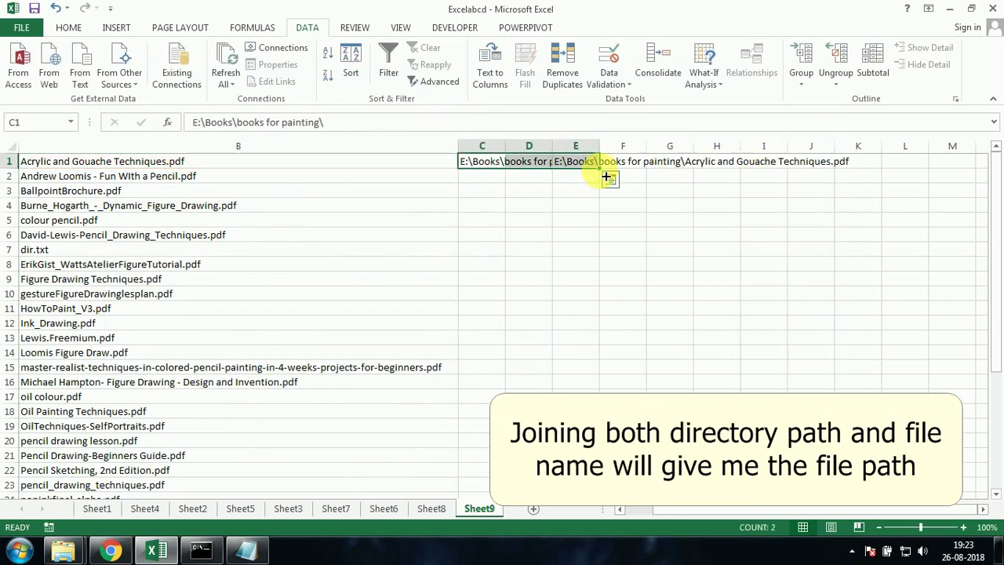
pyautogui.moveTo(599, 168); pyautogui.dragTo(541, 502)
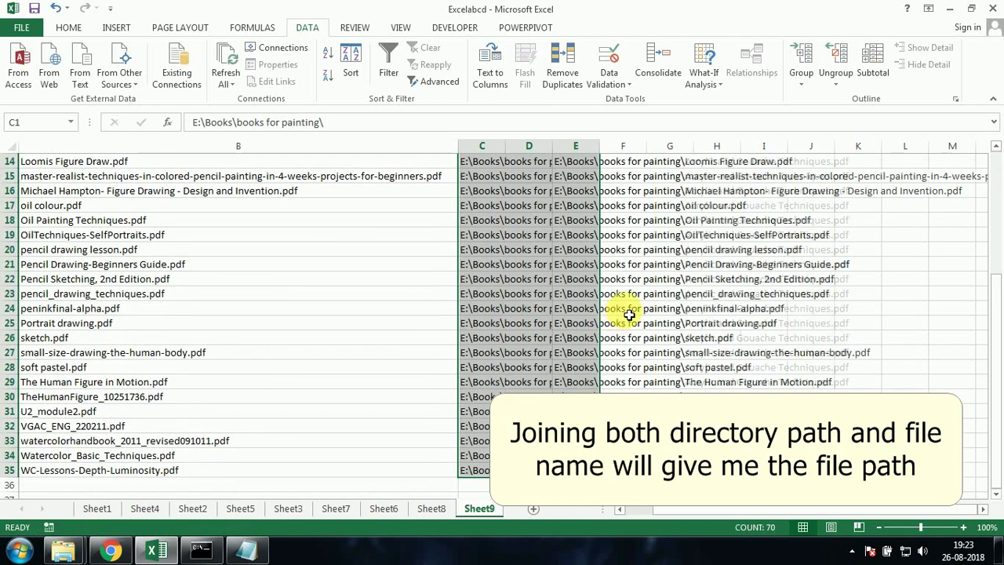
pyautogui.scroll(4, 607, 307)
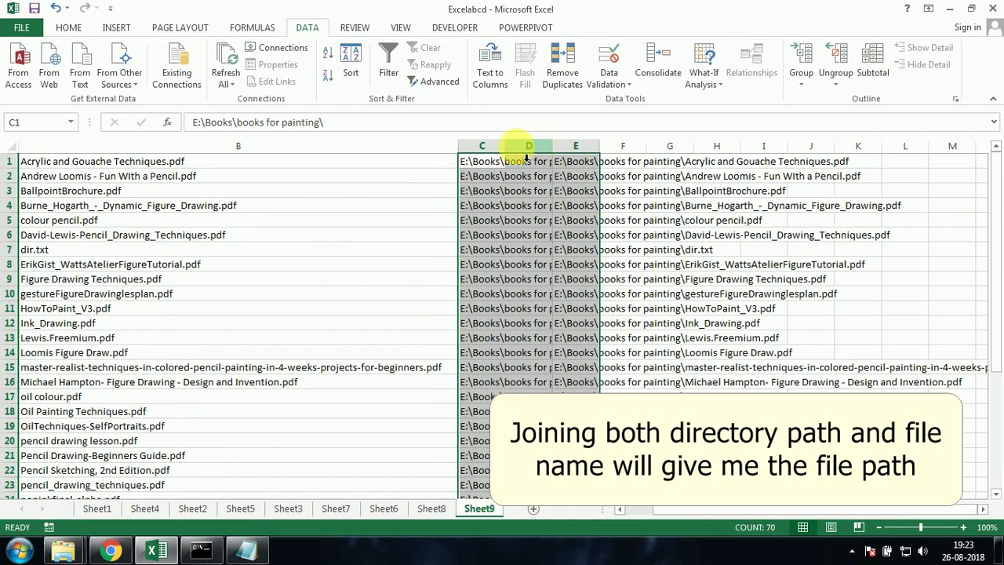
pyautogui.click(609, 257)
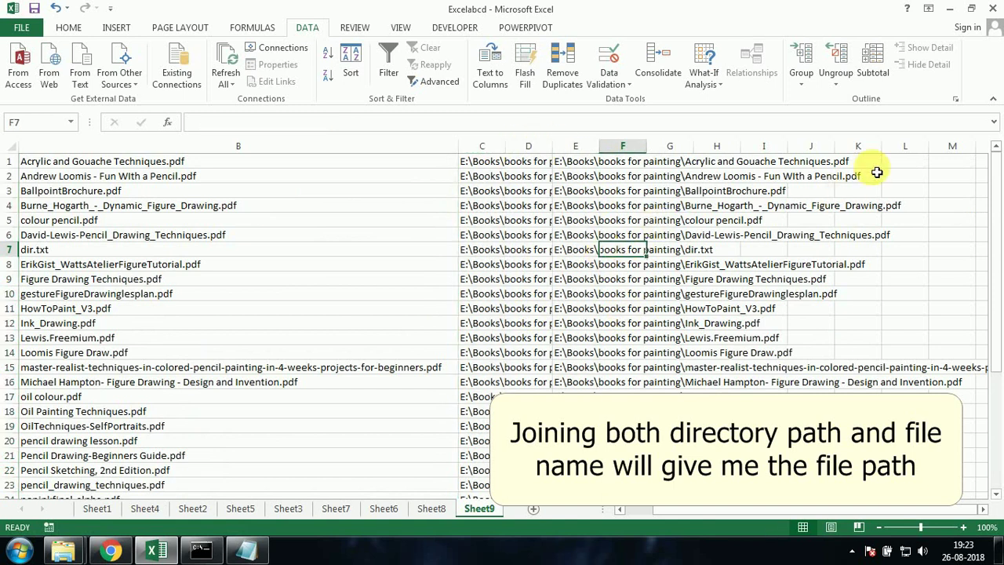
# - Enter =HYPERLINK(E1,B1) in J1 to link the file path with the file name as its friendly name
pyautogui.click(900, 162)
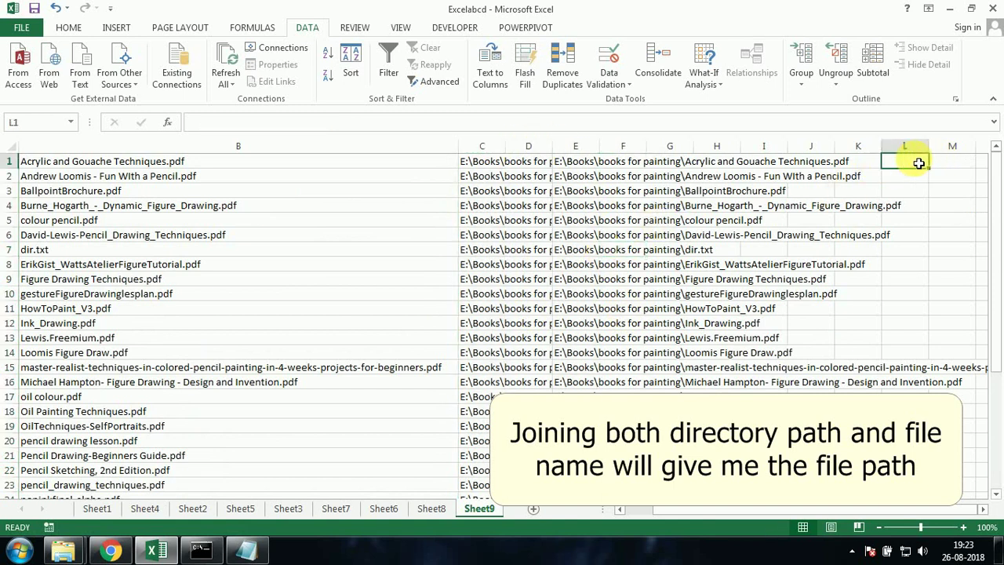
pyautogui.press('Left')
pyautogui.press('Left')
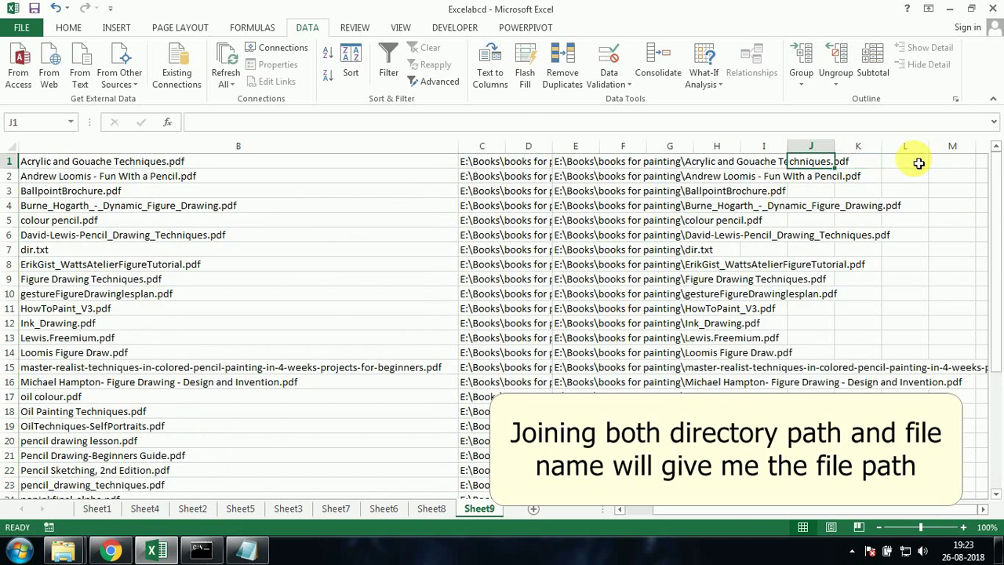
pyautogui.write('=hyper')
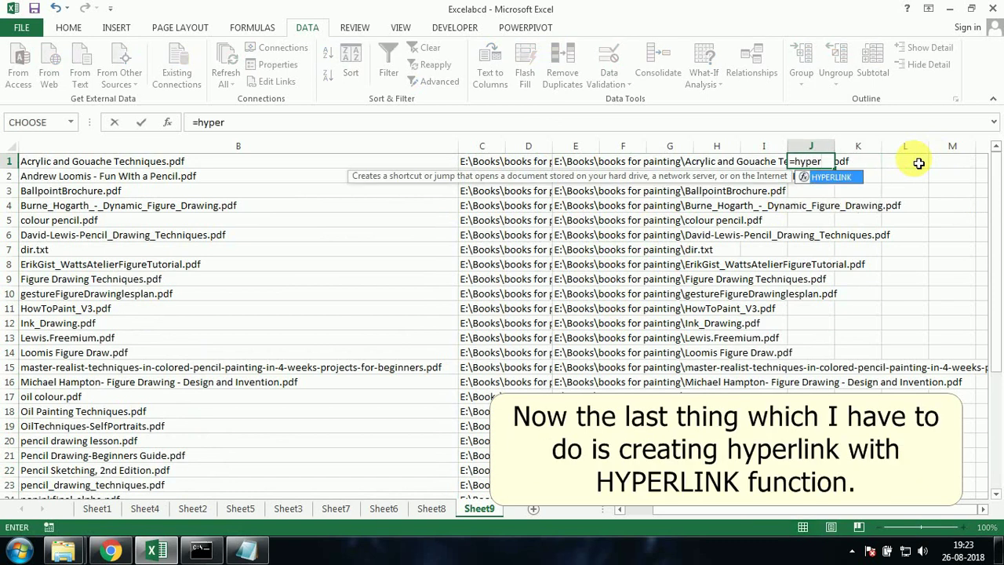
pyautogui.press('Tab')
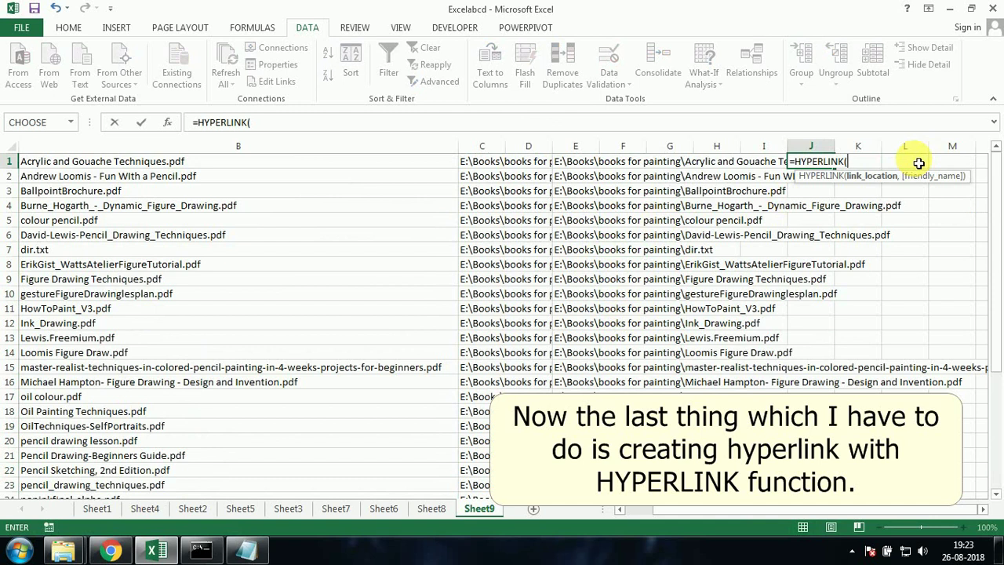
pyautogui.press('Left')
pyautogui.press('Left')
pyautogui.press('Left')
pyautogui.press('Left')
pyautogui.press('Left')
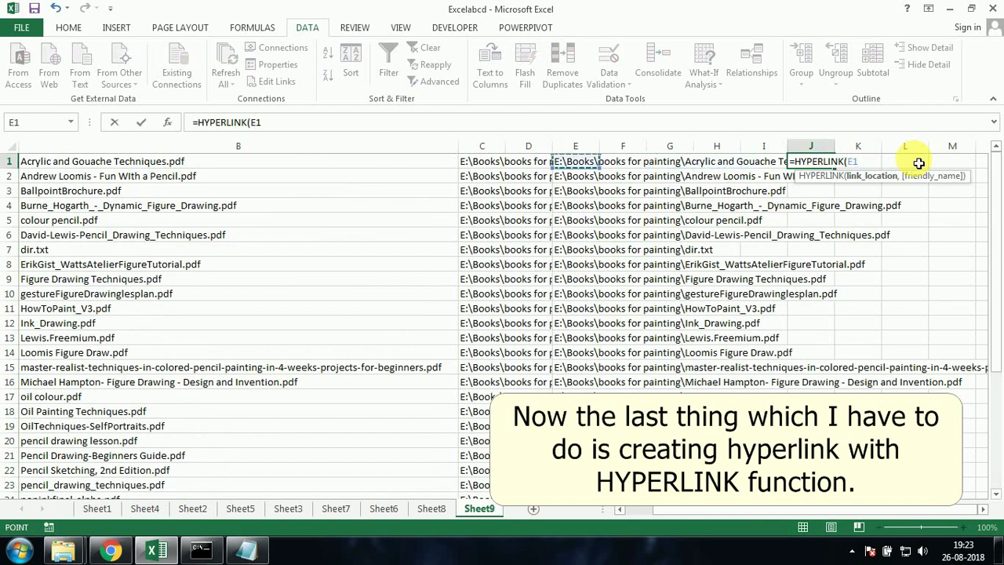
pyautogui.write(',')
pyautogui.press('Left')
pyautogui.press('Left')
pyautogui.press('Left')
pyautogui.press('Left')
pyautogui.press('Left')
pyautogui.press('Left')
pyautogui.press('Left')
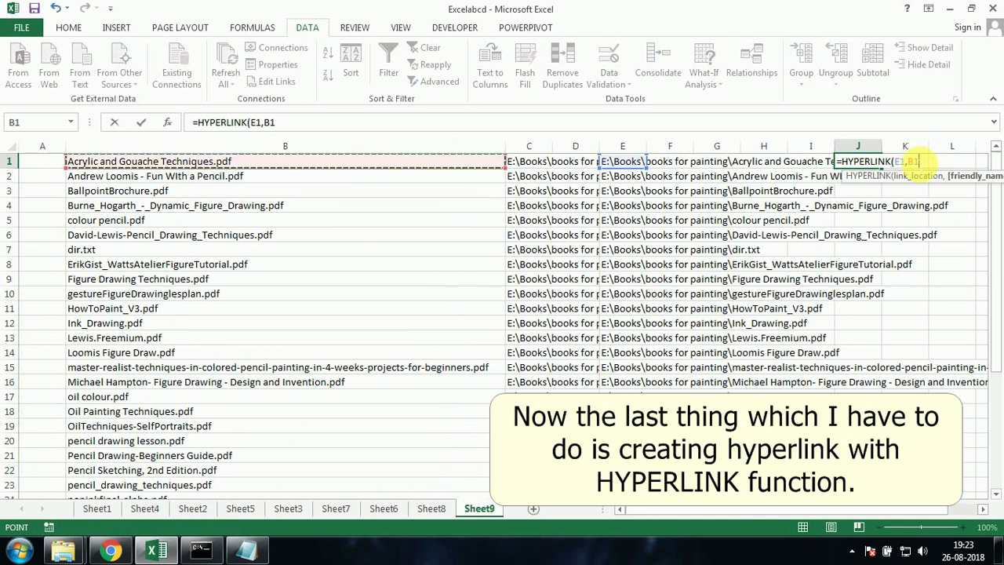
pyautogui.write(')')
pyautogui.press('Return')
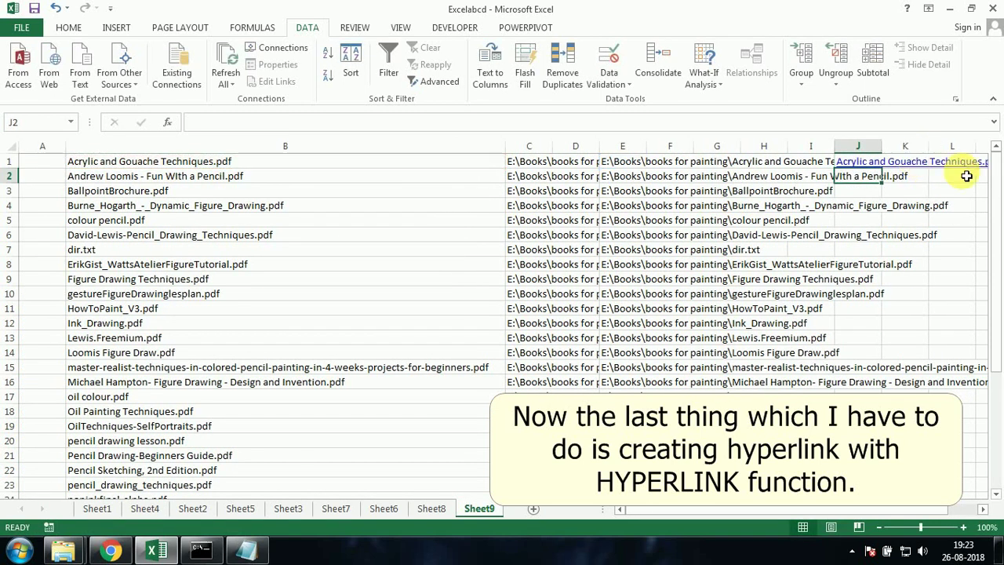
# - Copy the HYPERLINK formula from J1 into J2:J35 and end the copy mode
pyautogui.press('Up')
pyautogui.hotkey('ctrl', 'c')
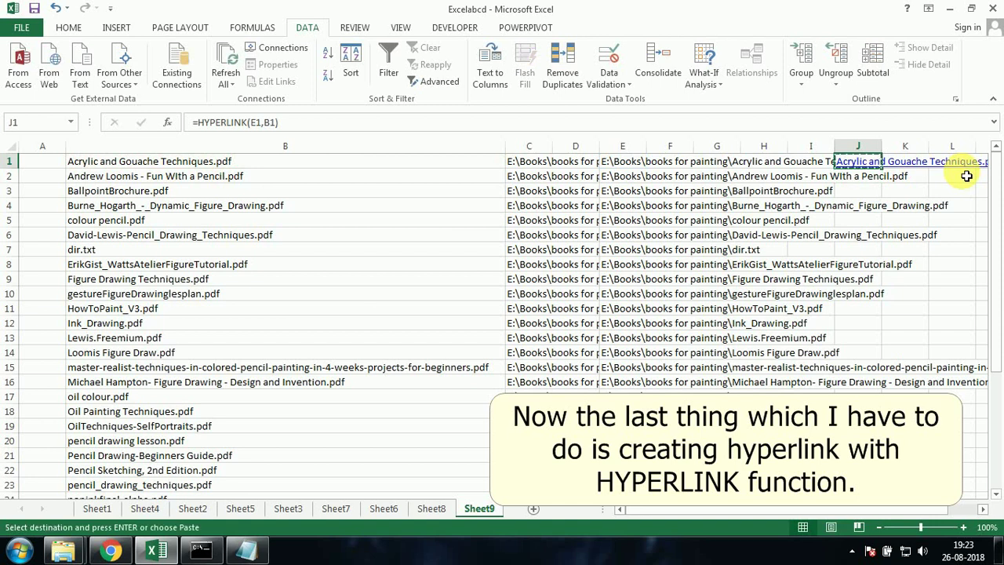
pyautogui.hotkey('shift', 'Down')
pyautogui.hotkey('shift', 'Down')
pyautogui.hotkey('shift', 'Down')
pyautogui.hotkey('shift', 'Down')
pyautogui.hotkey('shift', 'Down')
pyautogui.hotkey('shift', 'Down')
pyautogui.hotkey('shift', 'Down')
pyautogui.hotkey('shift', 'Down')
pyautogui.hotkey('shift', 'Down')
pyautogui.hotkey('shift', 'Down')
pyautogui.hotkey('shift', 'Down')
pyautogui.hotkey('shift', 'Down')
pyautogui.hotkey('shift', 'Down')
pyautogui.hotkey('shift', 'Down')
pyautogui.hotkey('shift', 'Down')
pyautogui.hotkey('shift', 'Down')
pyautogui.hotkey('shift', 'Down')
pyautogui.hotkey('shift', 'Down')
pyautogui.hotkey('shift', 'Down')
pyautogui.hotkey('shift', 'Down')
pyautogui.hotkey('shift', 'Down')
pyautogui.hotkey('shift', 'Down')
pyautogui.hotkey('shift', 'Down')
pyautogui.hotkey('shift', 'Down')
pyautogui.hotkey('shift', 'Down')
pyautogui.hotkey('shift', 'Down')
pyautogui.hotkey('shift', 'Down')
pyautogui.hotkey('shift', 'Down')
pyautogui.hotkey('shift', 'Down')
pyautogui.hotkey('shift', 'Down')
pyautogui.hotkey('shift', 'Down')
pyautogui.hotkey('shift', 'Down')
pyautogui.hotkey('shift', 'Down')
pyautogui.hotkey('shift', 'Down')
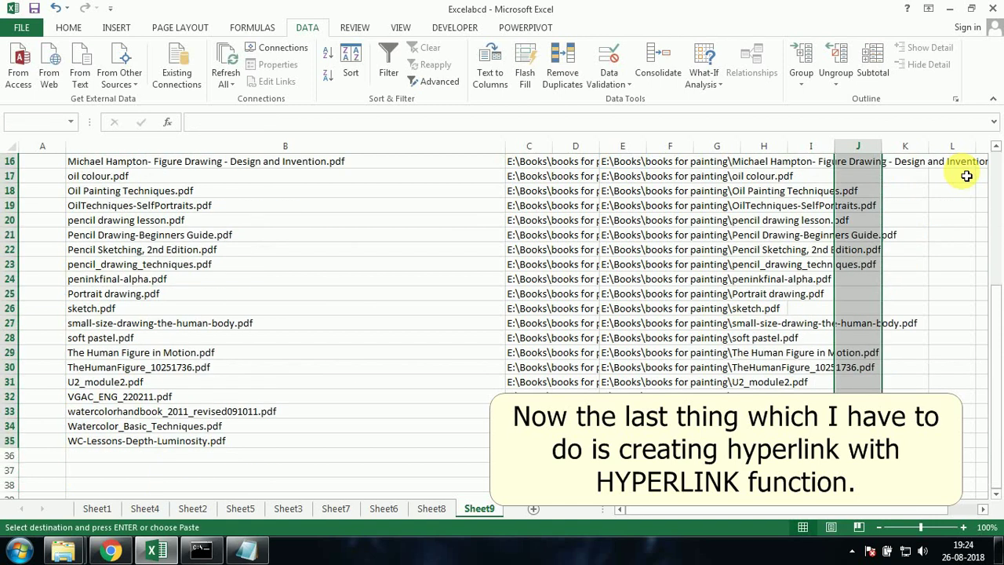
pyautogui.hotkey('ctrl', 'v')
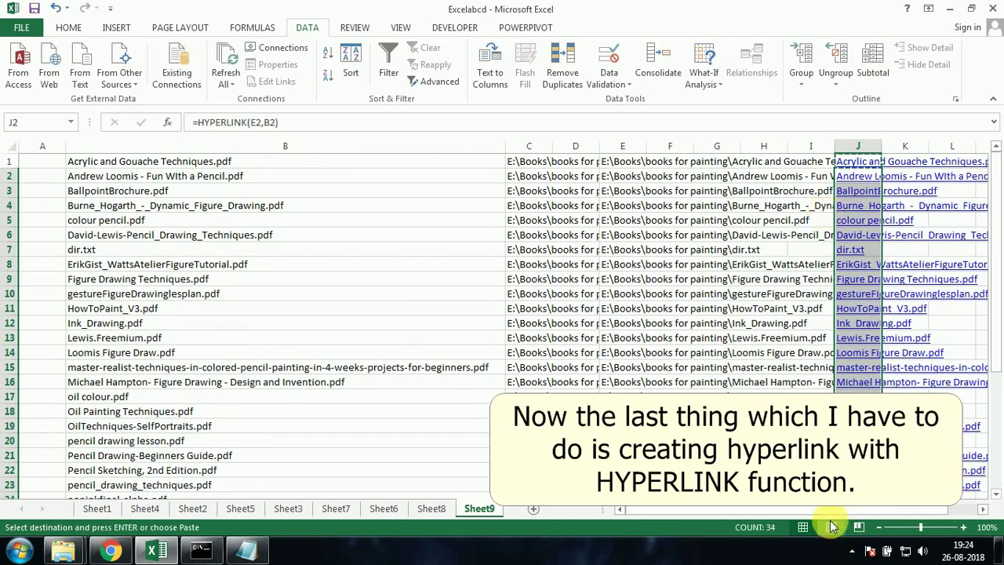
pyautogui.moveTo(838, 511); pyautogui.dragTo(887, 510)
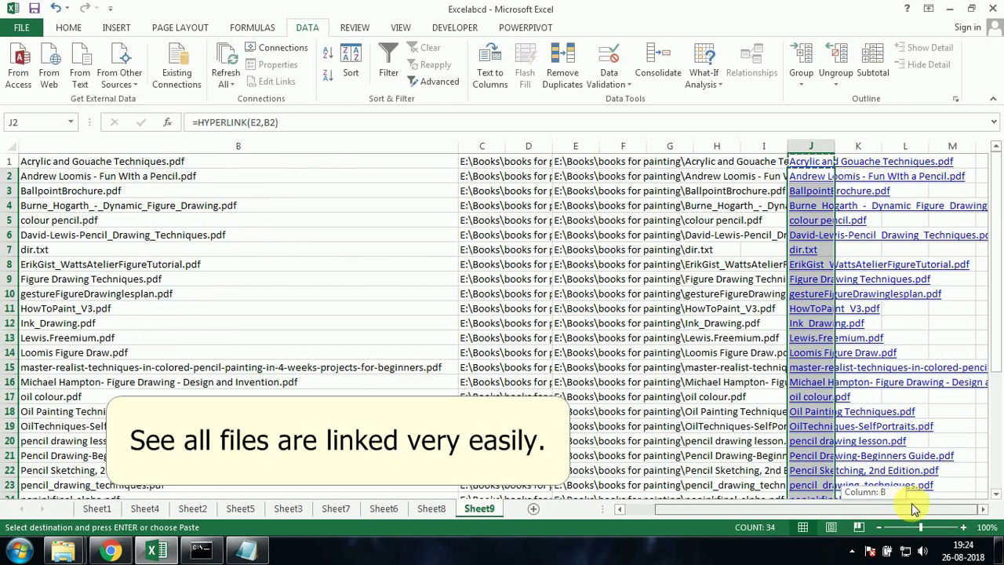
pyautogui.click(982, 509)
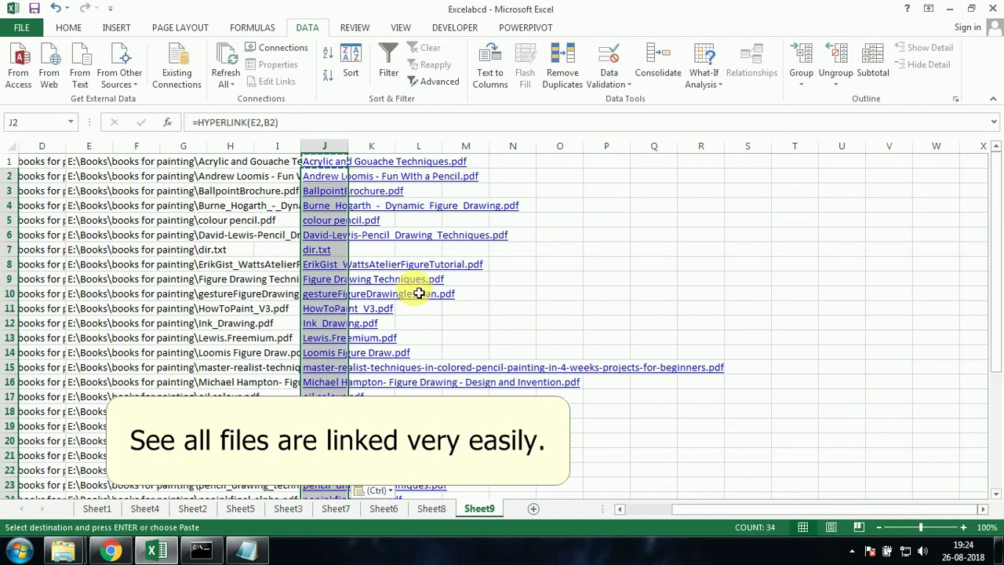
pyautogui.click(741, 204)
pyautogui.press('Escape')
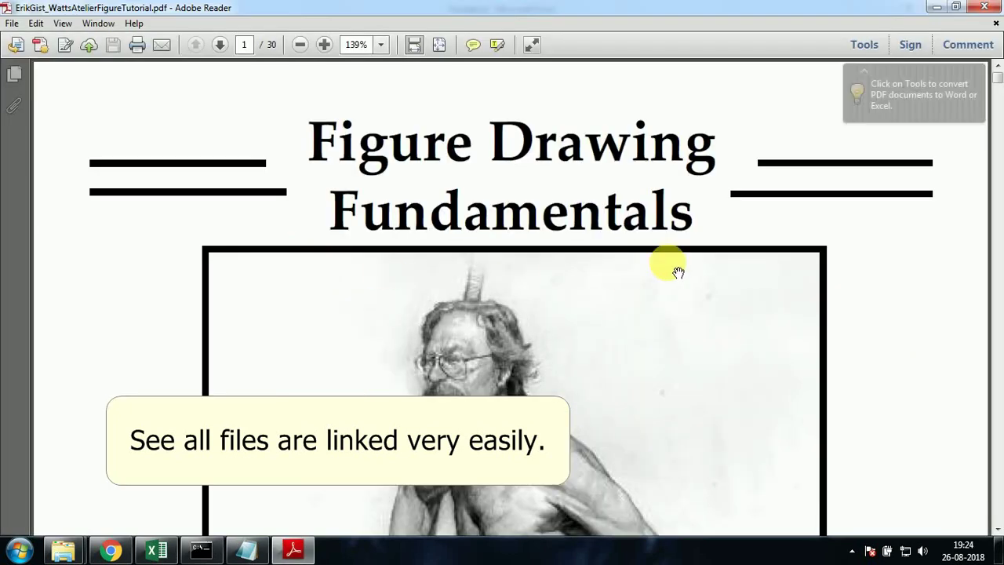
# - Look over the PDF opened by the hyperlink in J8 and close it
pyautogui.scroll(-1, 677, 269)
pyautogui.scroll(1, 677, 271)
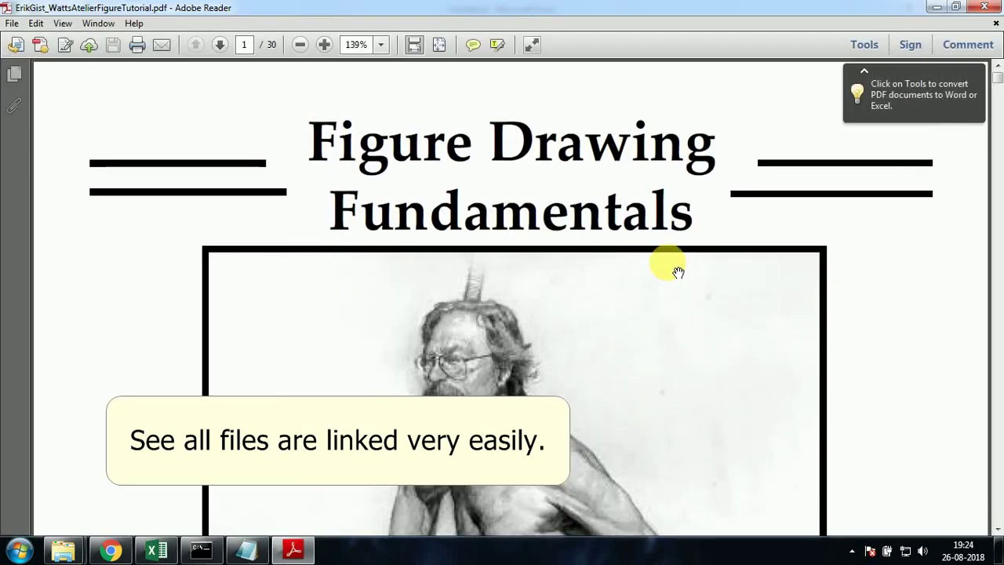
pyautogui.click(992, 9)
# - Test the HowToPaint_V3.pdf hyperlink in J11 by opening it, looking at the first page and closing the PDF
pyautogui.click(318, 313)
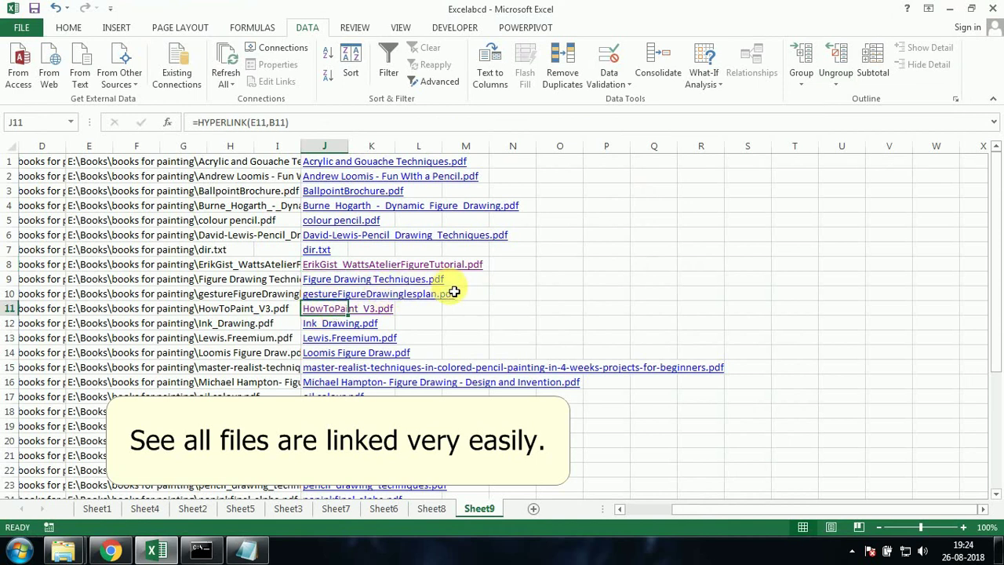
pyautogui.click(336, 310)
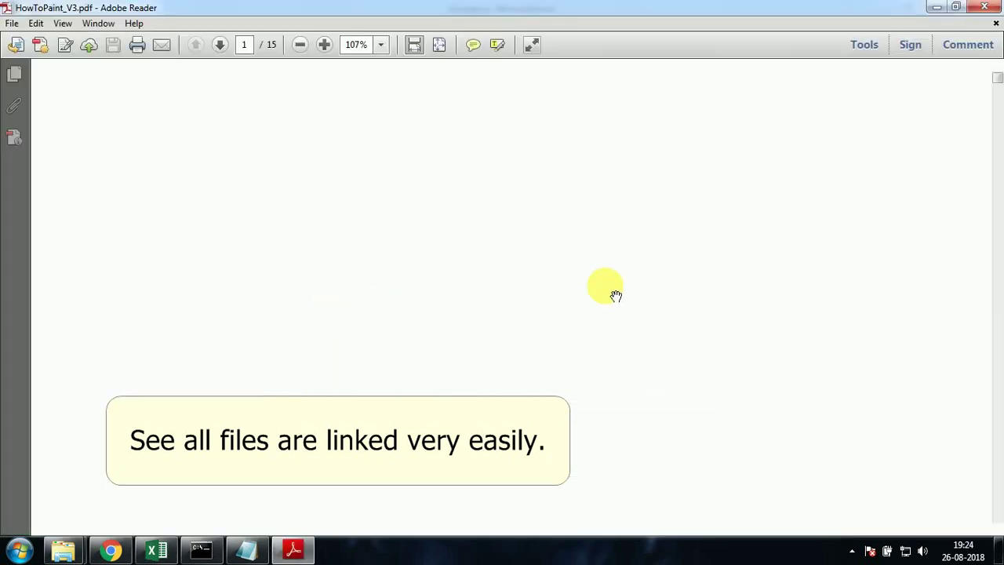
pyautogui.scroll(-3, 655, 271)
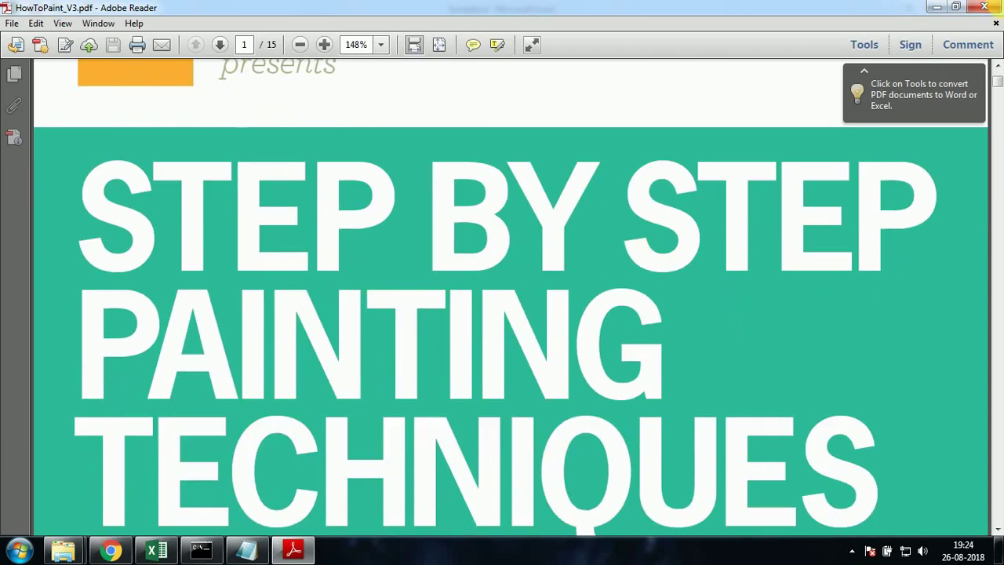
pyautogui.click(984, 7)
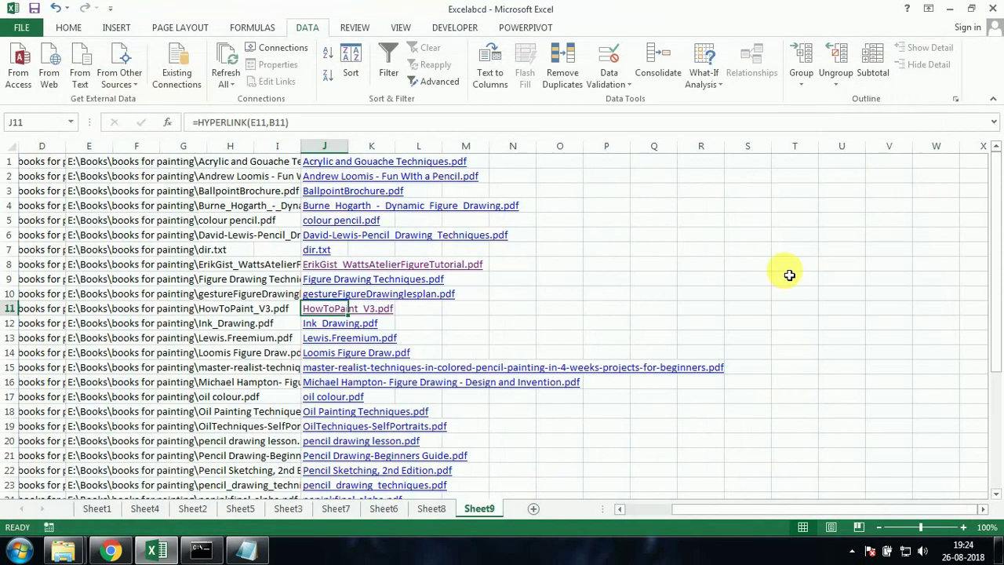